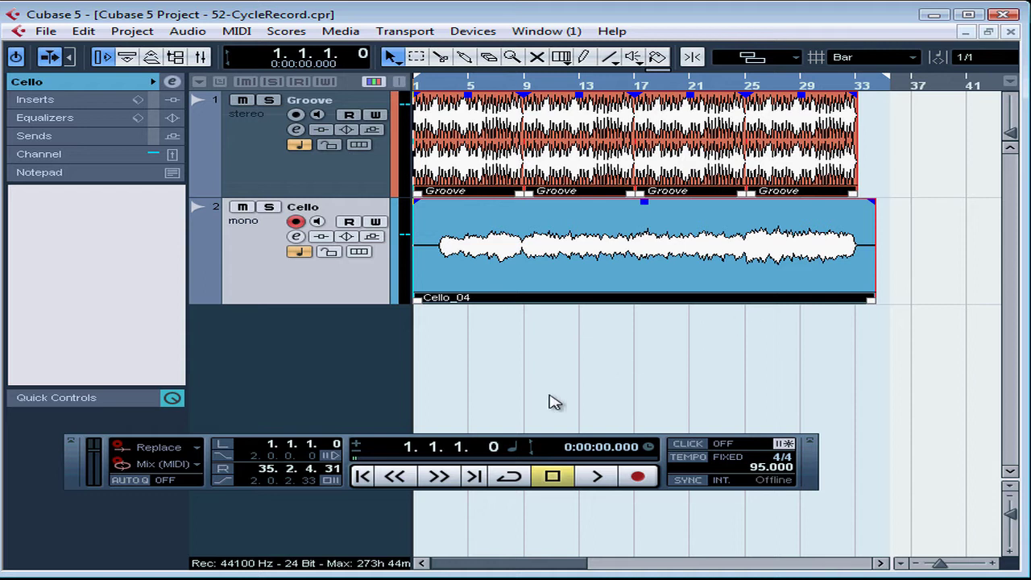
# Set the project cursor position to bar 4
pyautogui.click(408, 451)
pyautogui.press('Return')
pyautogui.doubleClick(408, 453)
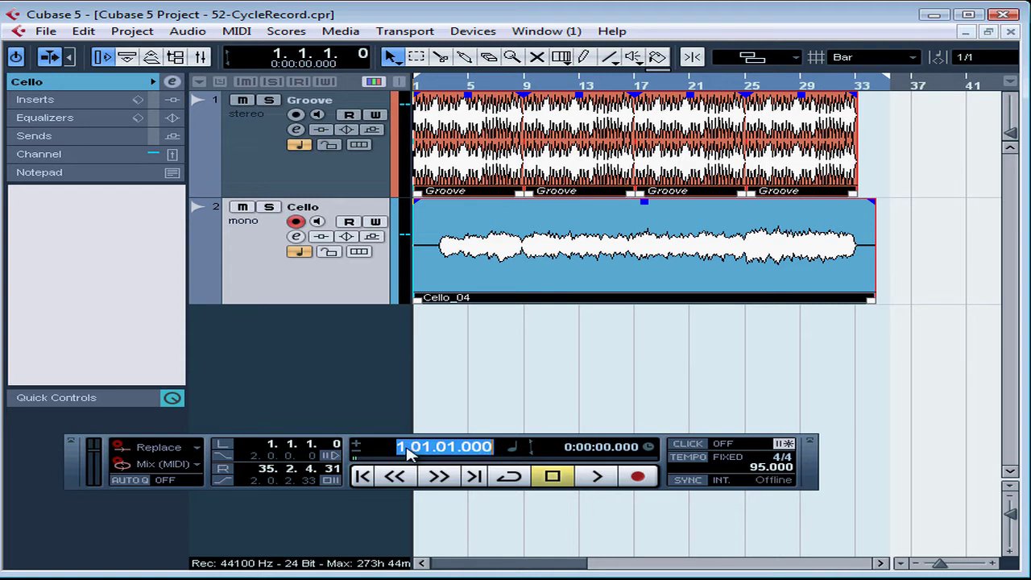
pyautogui.write('4')
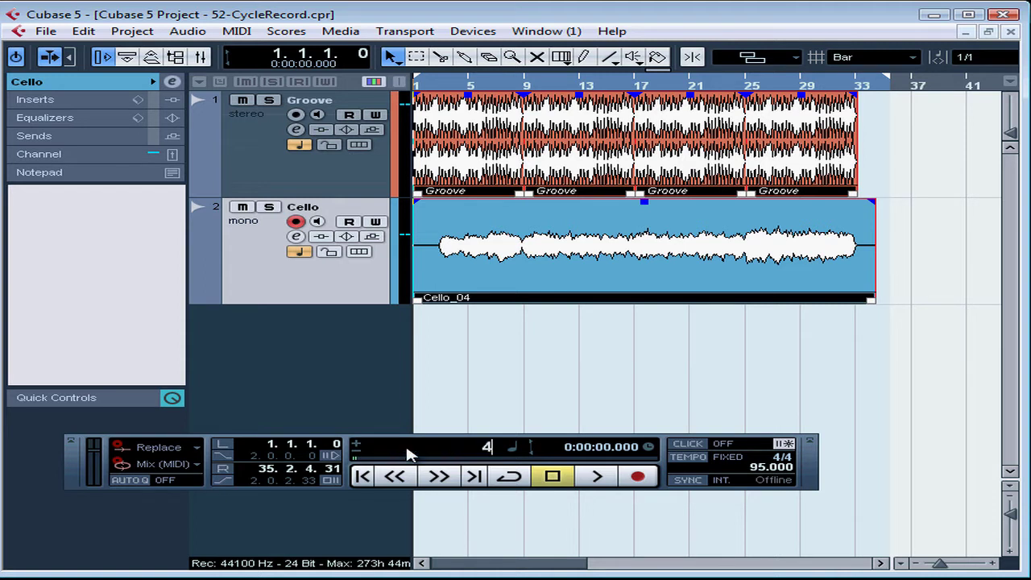
pyautogui.press('Return')
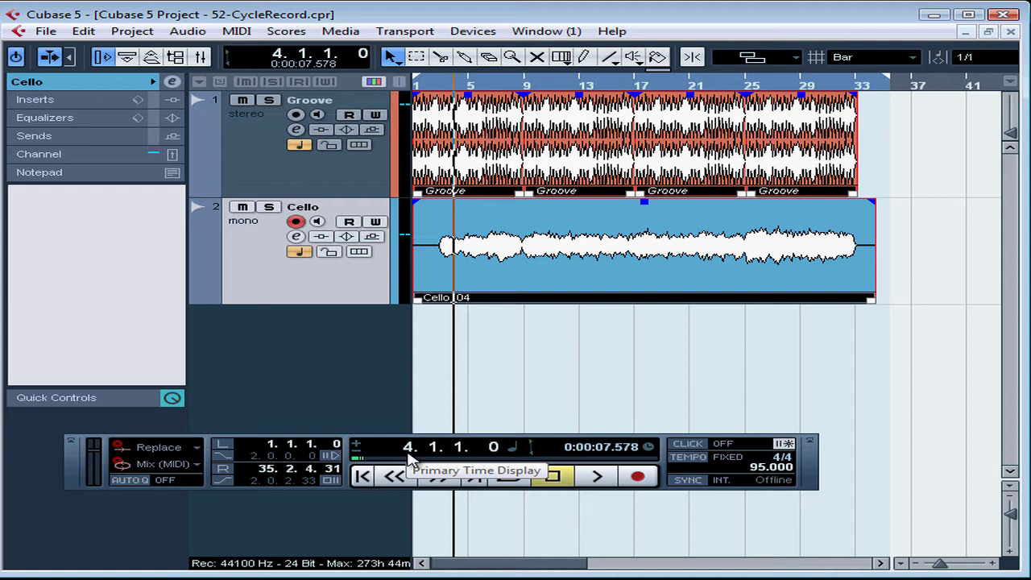
# Move the selected Groove and Cello events to the project cursor position
pyautogui.moveTo(922, 377); pyautogui.dragTo(386, 82)
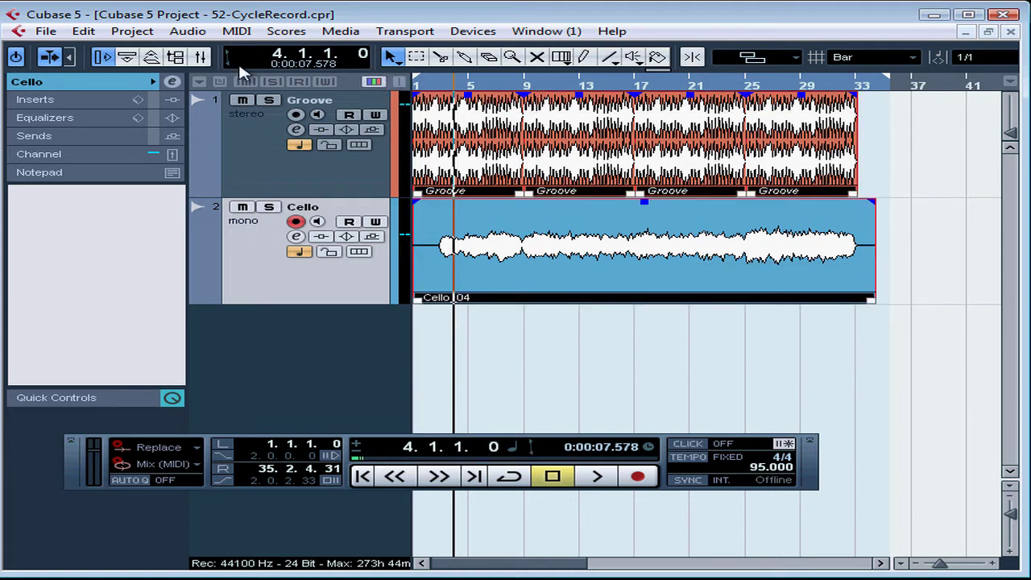
pyautogui.click(84, 32)
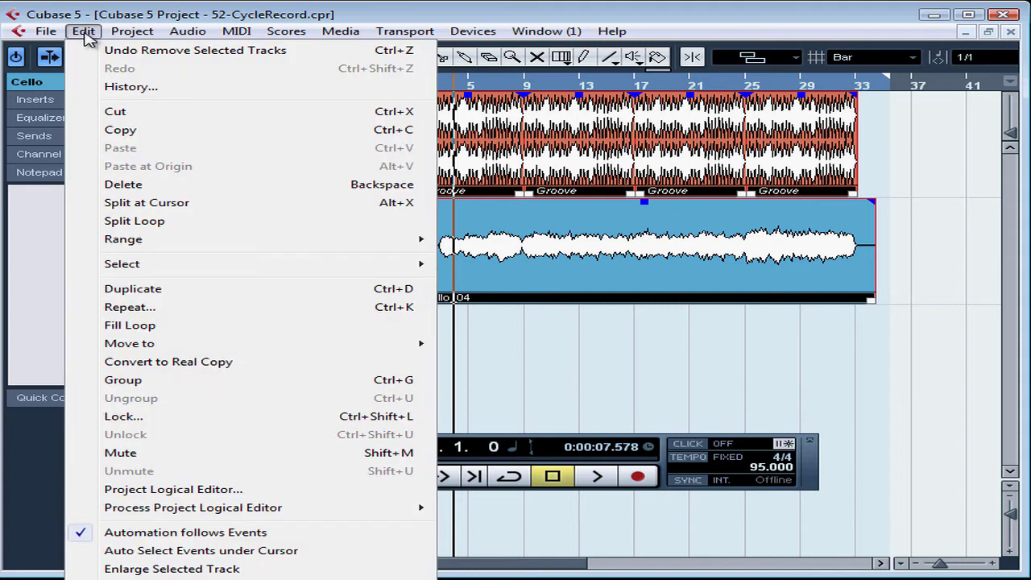
pyautogui.moveTo(170, 350)
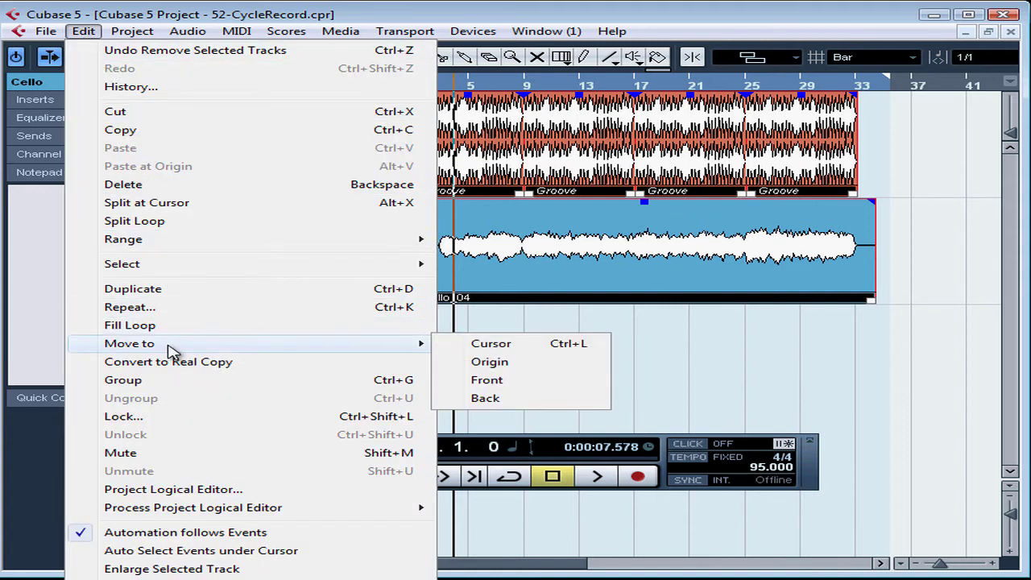
pyautogui.click(505, 347)
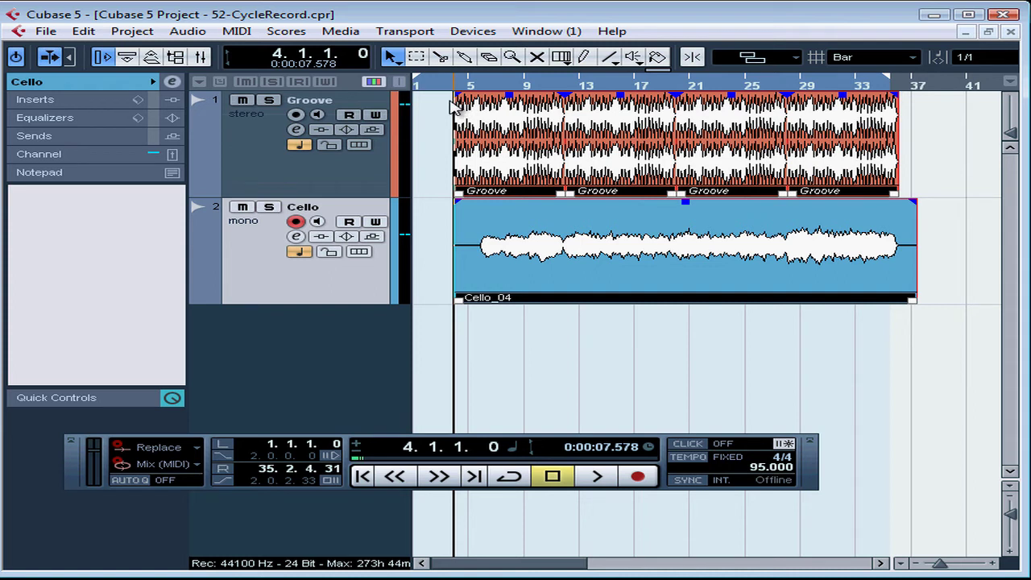
# Add one mono audio track below the Cello track
pyautogui.rightClick(315, 336)
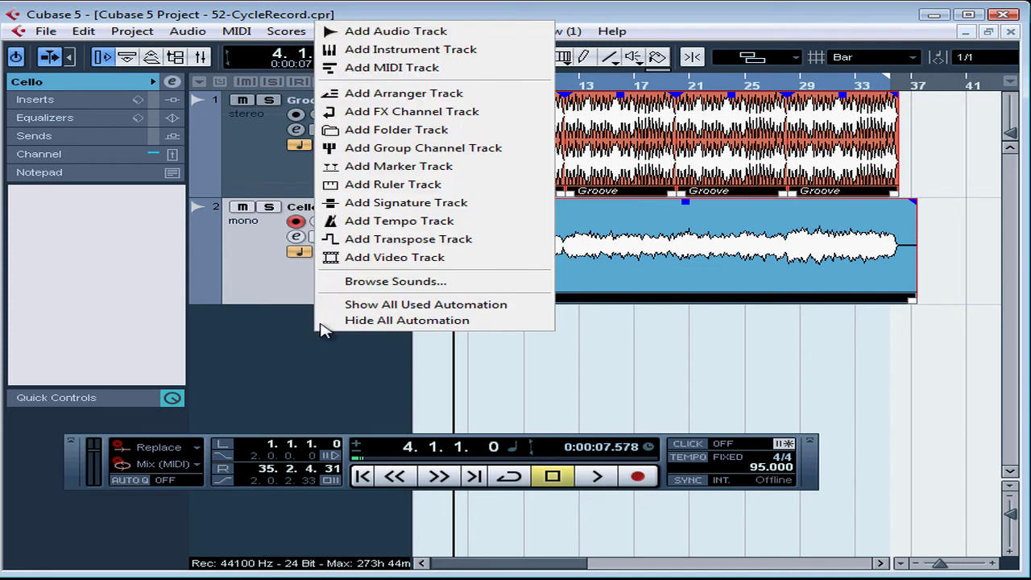
pyautogui.click(379, 33)
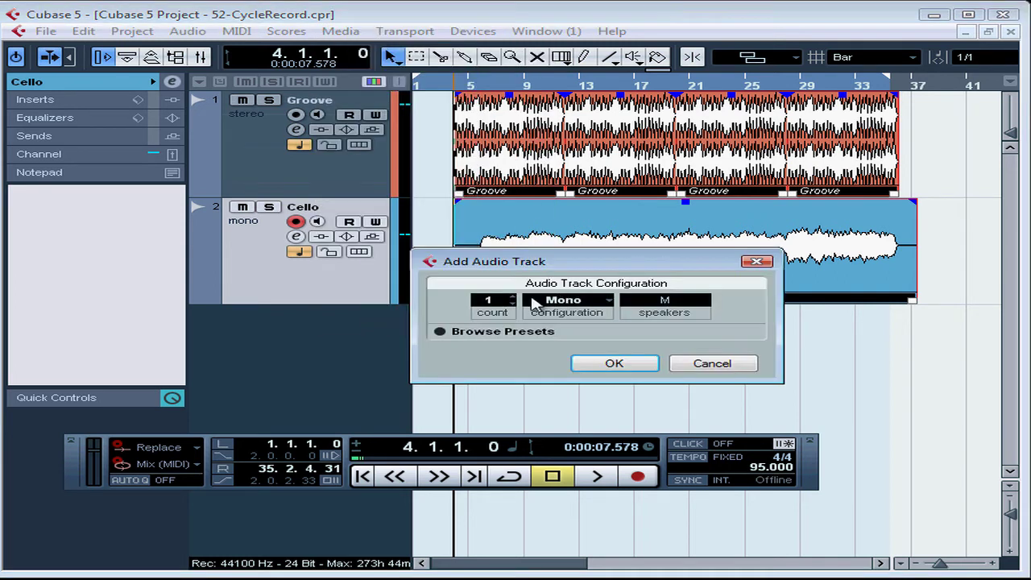
pyautogui.click(622, 368)
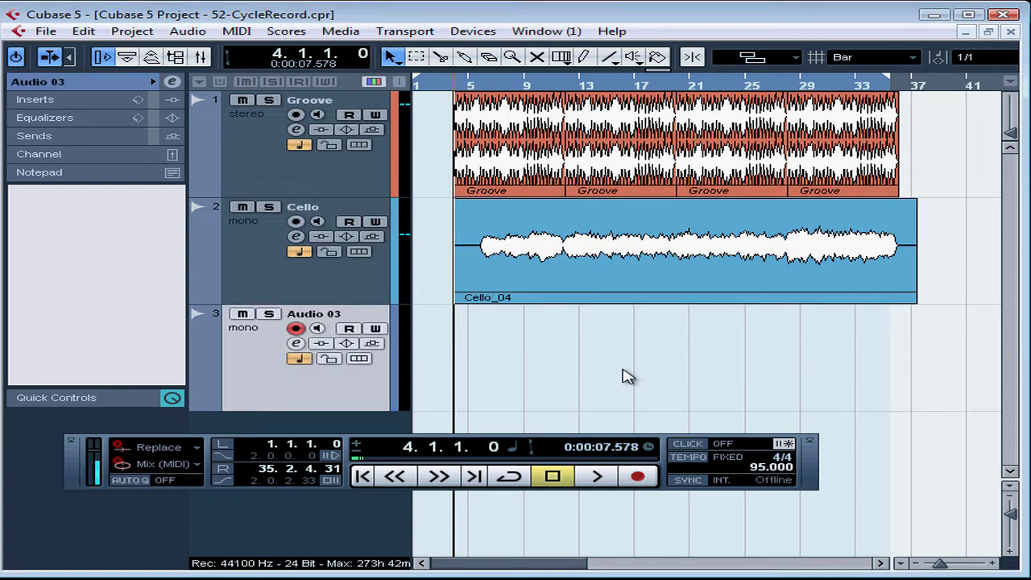
# Name the new audio track BreathMonster and enter the note "Korg TritonA11" in its notepad
pyautogui.doubleClick(332, 315)
pyautogui.write('BreathMonster')
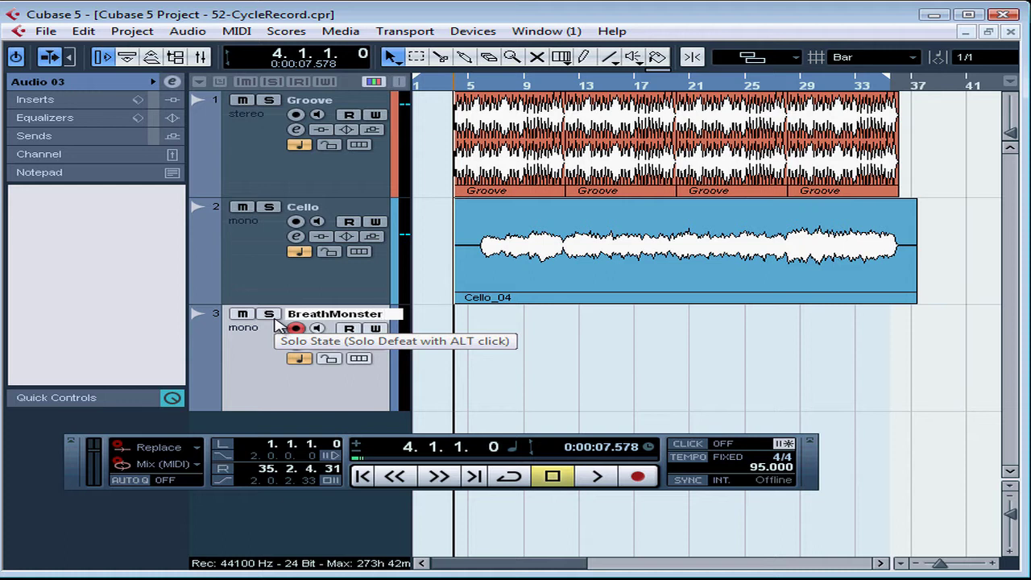
pyautogui.press('Return')
pyautogui.click(113, 253)
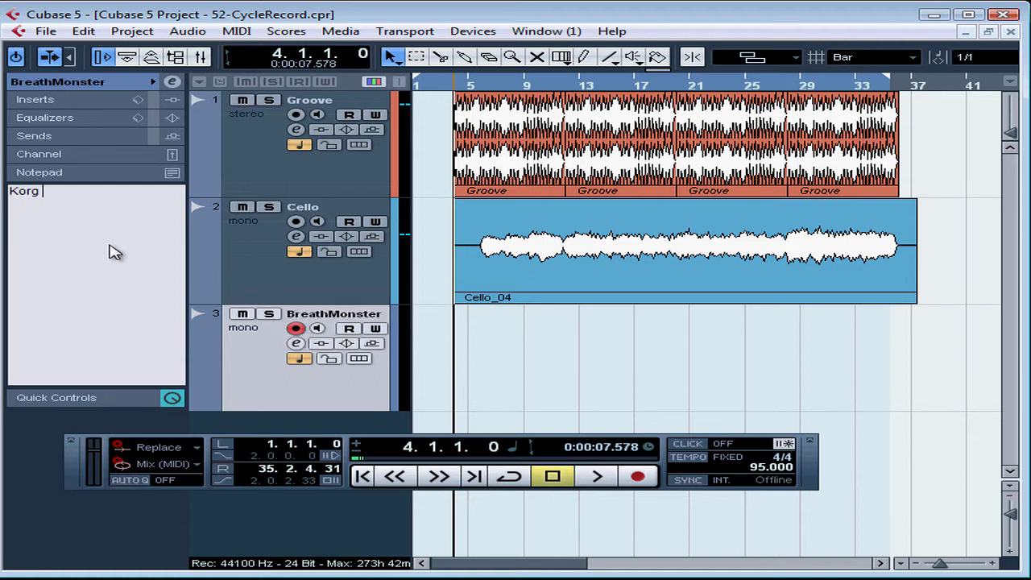
pyautogui.write('Korg TritonA11')
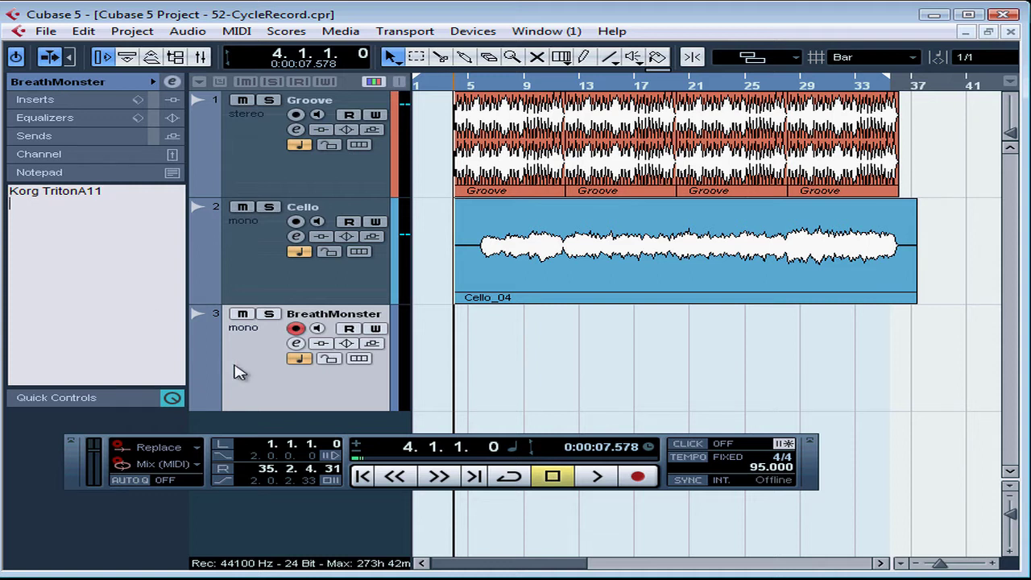
# Enable input monitoring on the BreathMonster track, with the mixer open beside the track list
pyautogui.press('F3')
pyautogui.click(318, 330)
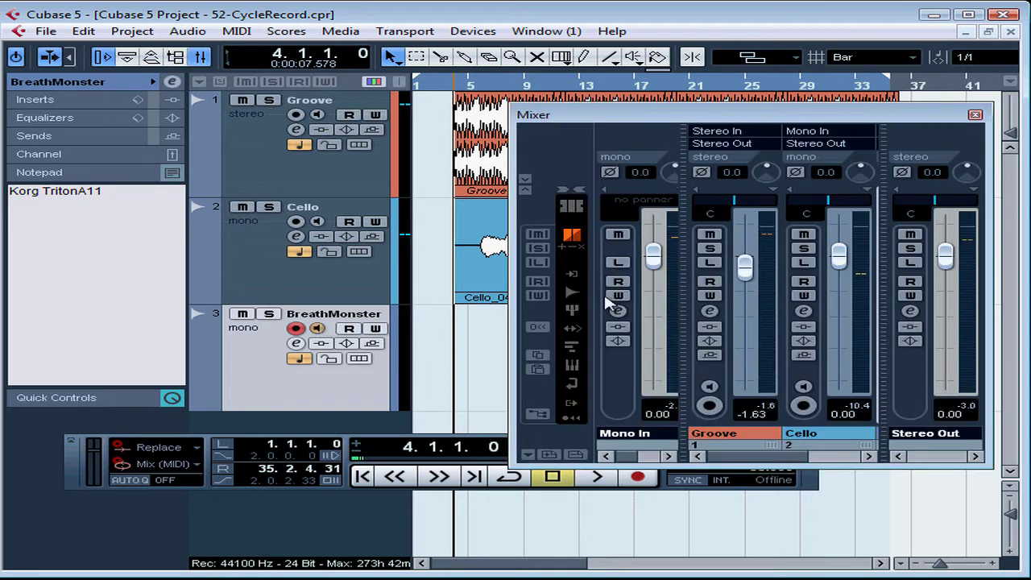
pyautogui.moveTo(722, 117); pyautogui.dragTo(596, 119)
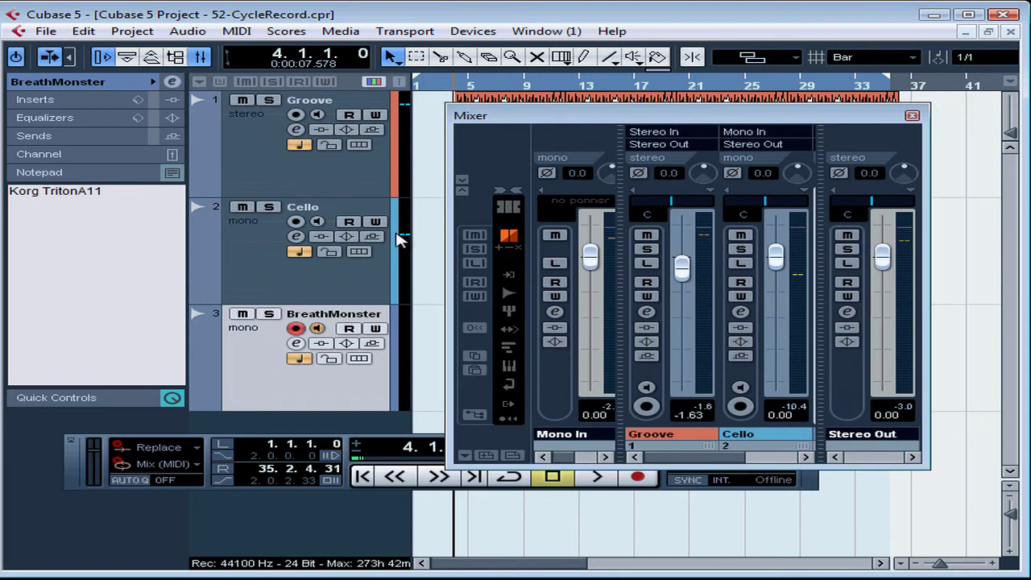
pyautogui.click(56, 82)
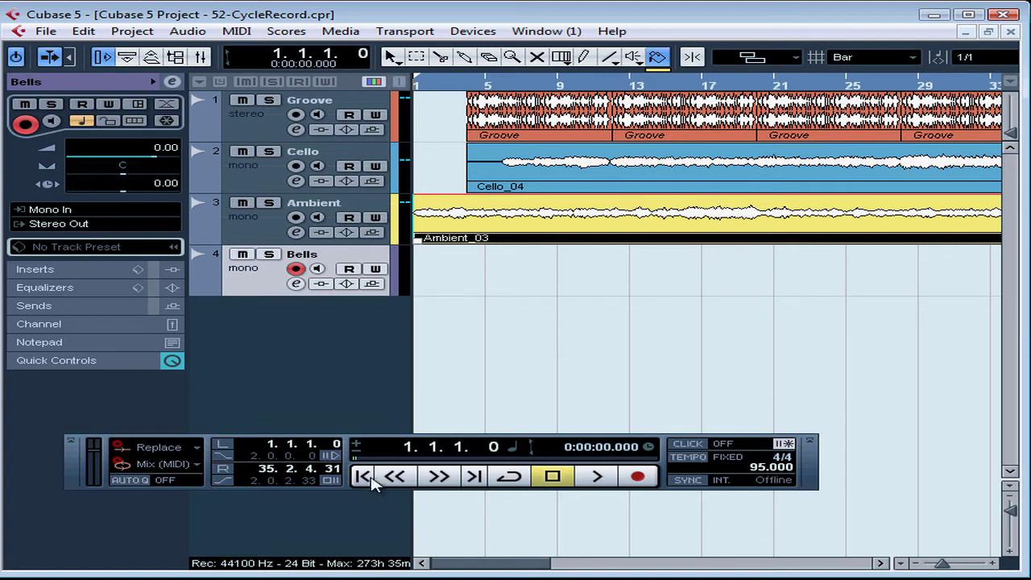
# Add a fade-in of about three beats to the start of the Ambient_03 event and play the project from the beginning
pyautogui.press('space')
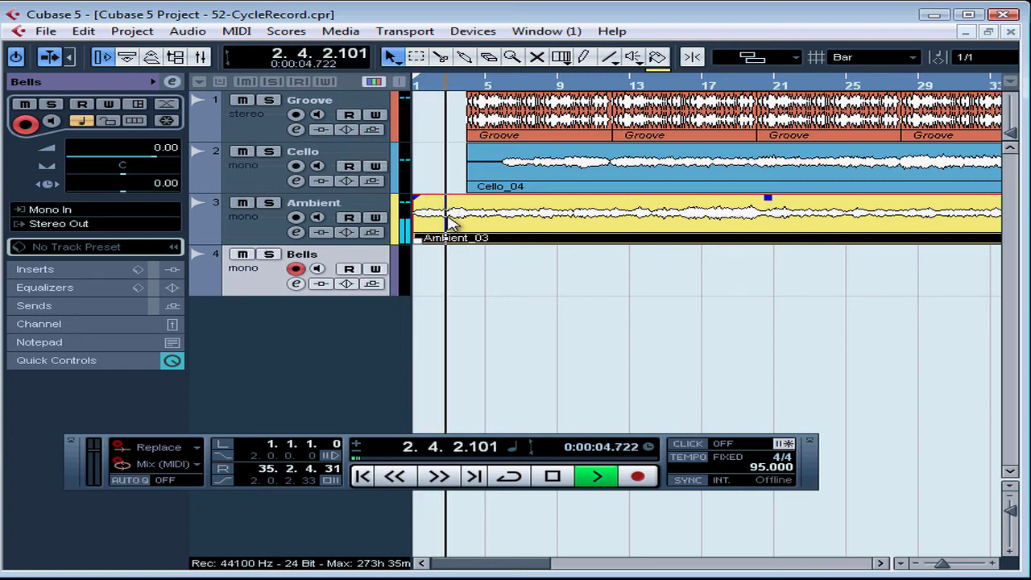
pyautogui.moveTo(416, 196); pyautogui.dragTo(431, 197)
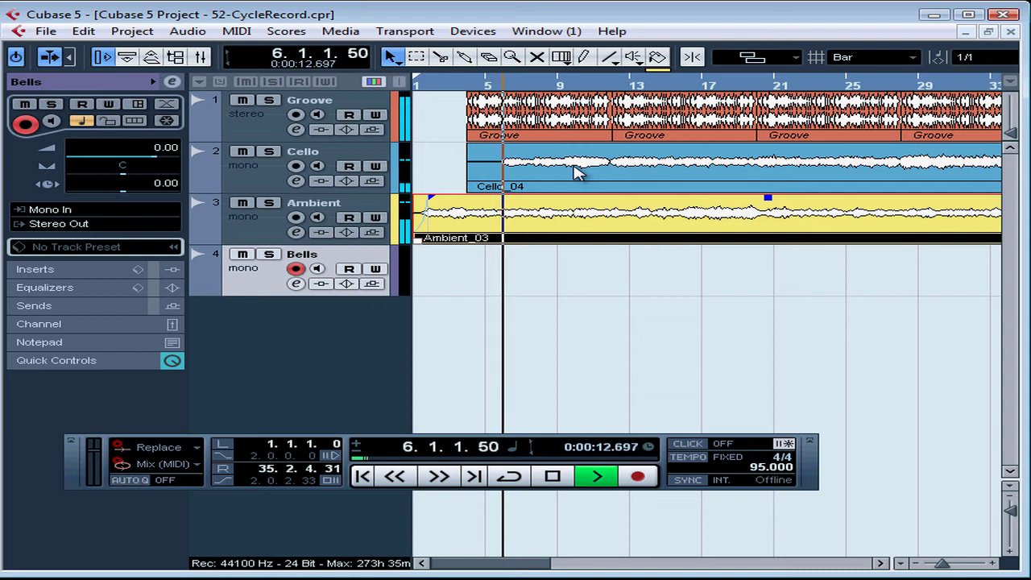
pyautogui.press('space')
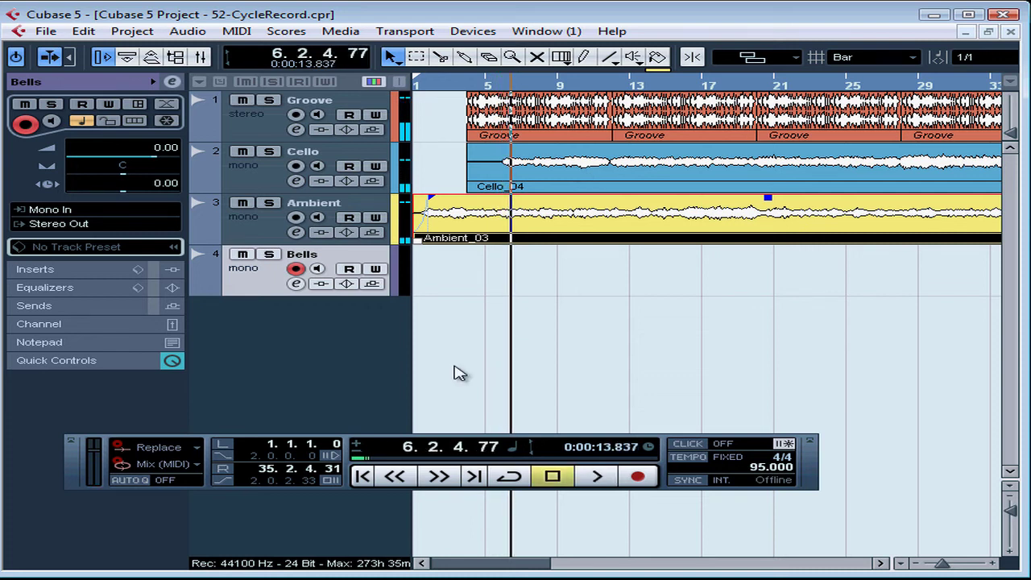
pyautogui.click(365, 481)
pyautogui.press('space')
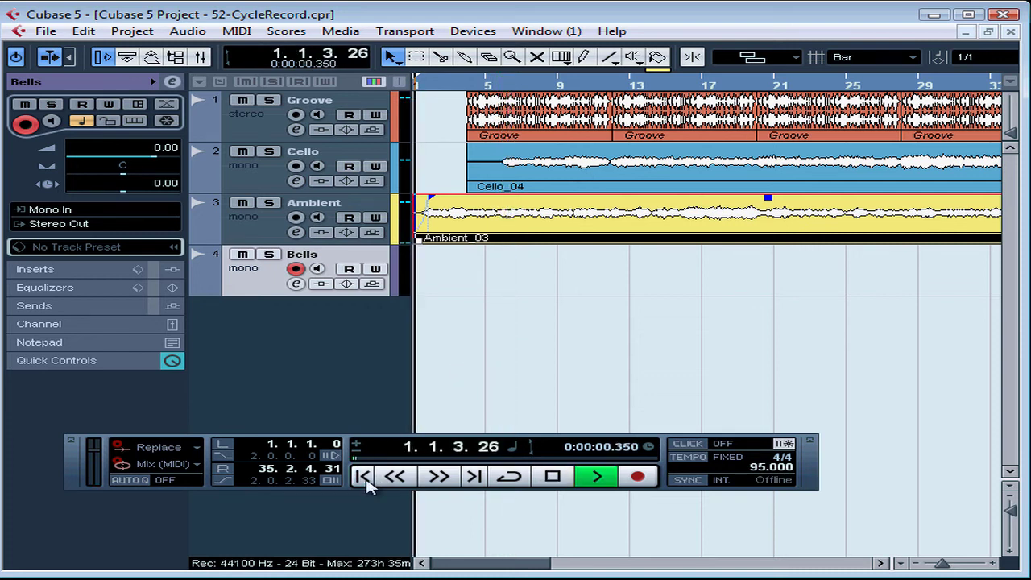
# Change the Ambient_03 fade-in to the gentlest of the preset curves that start slowly and rise, and apply it
pyautogui.doubleClick(421, 207)
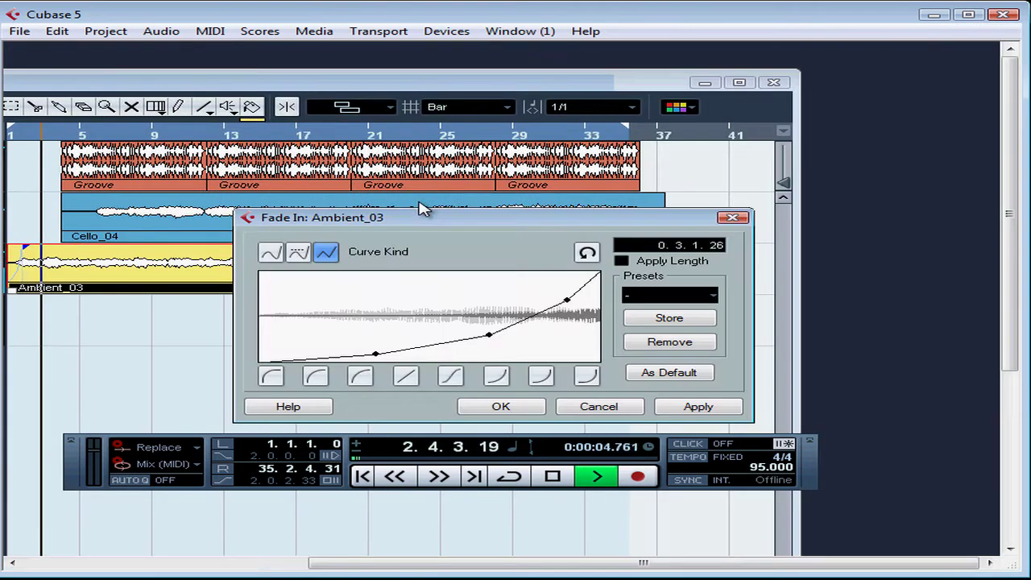
pyautogui.click(498, 380)
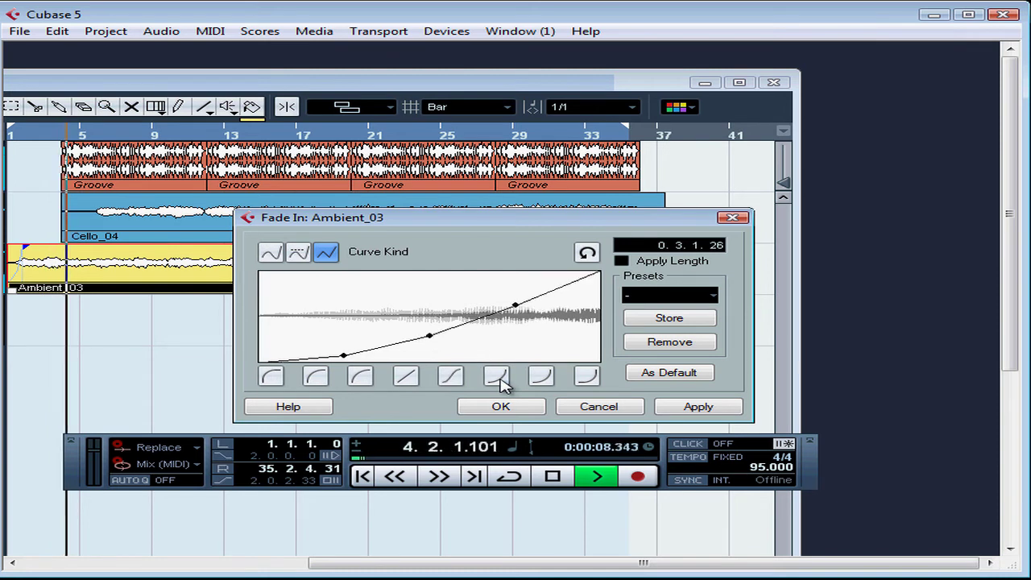
pyautogui.click(707, 408)
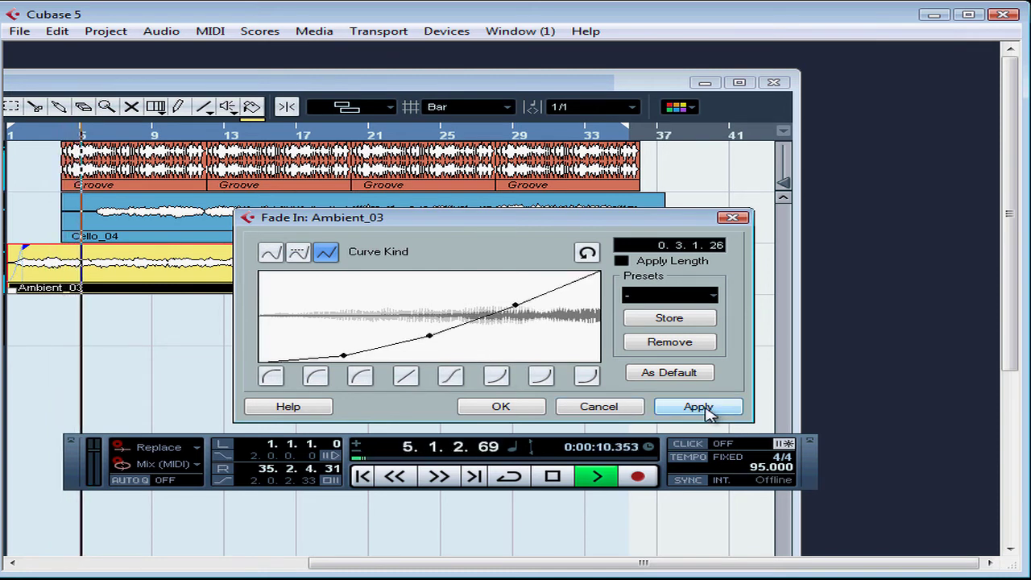
pyautogui.click(517, 411)
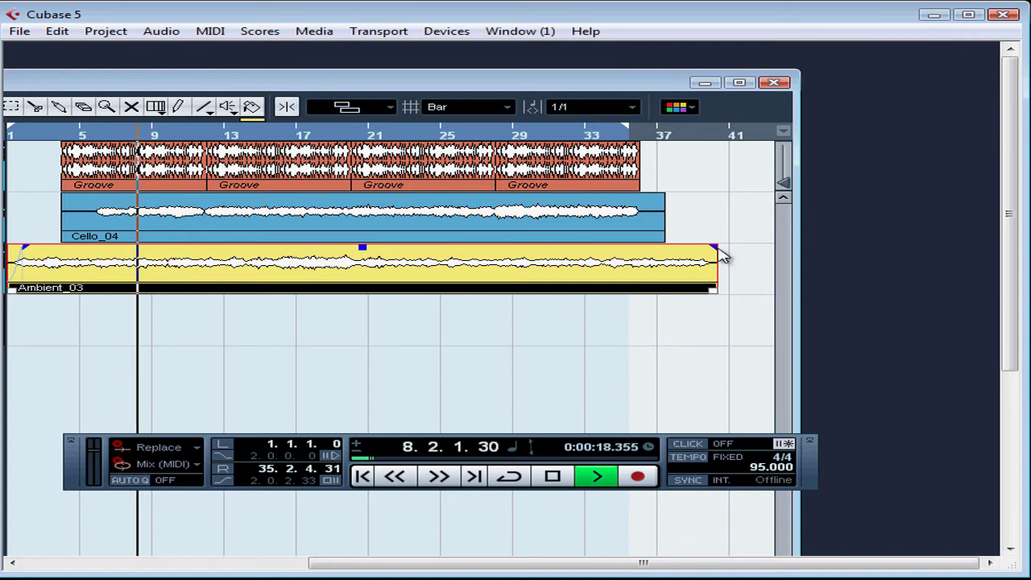
# Add a fade-out to Ambient_03 from about bar 37 to its end, stop playback at the project start, and maximize the project window
pyautogui.moveTo(716, 249); pyautogui.dragTo(655, 249)
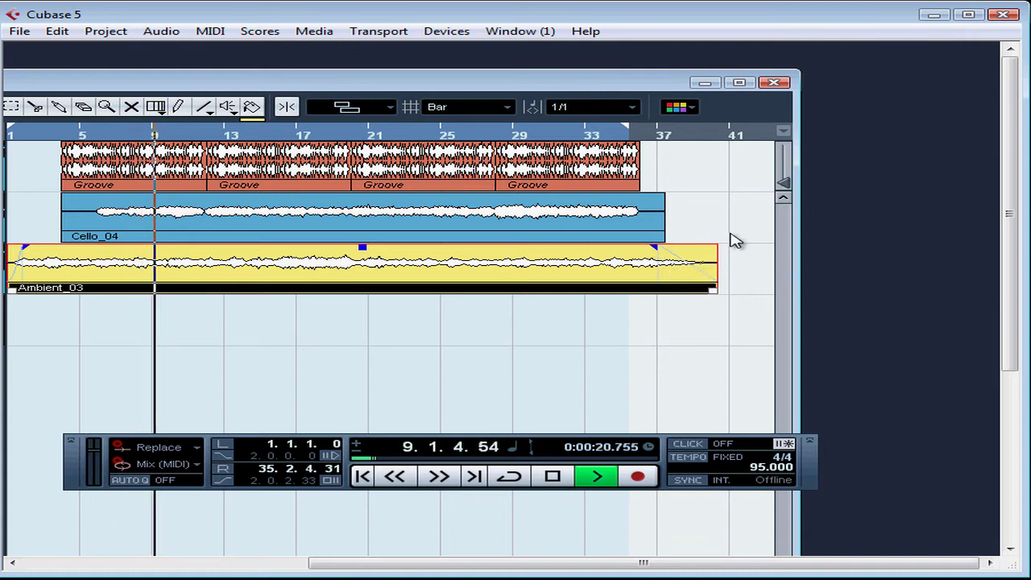
pyautogui.click(556, 479)
pyautogui.click(362, 477)
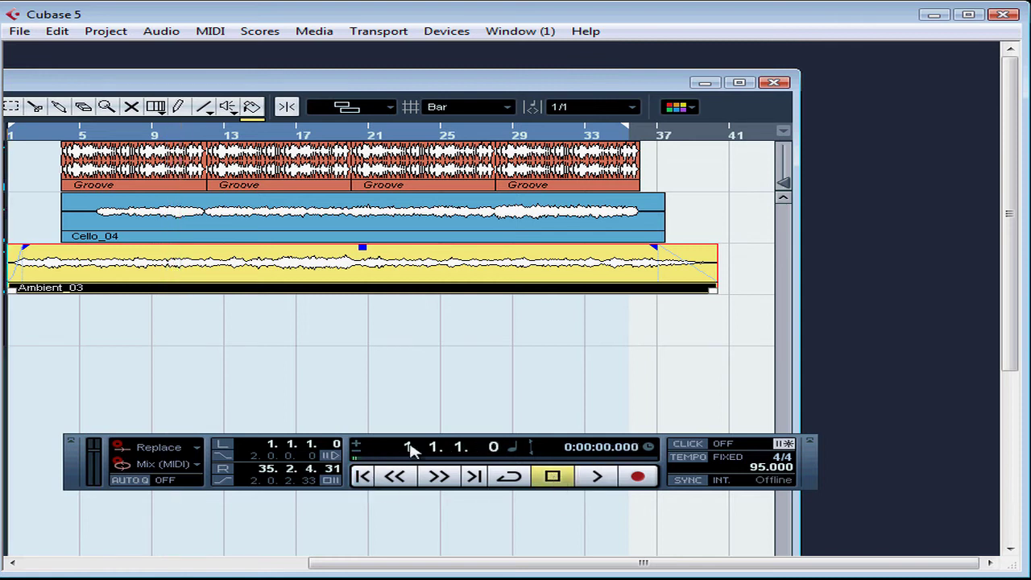
pyautogui.click(739, 82)
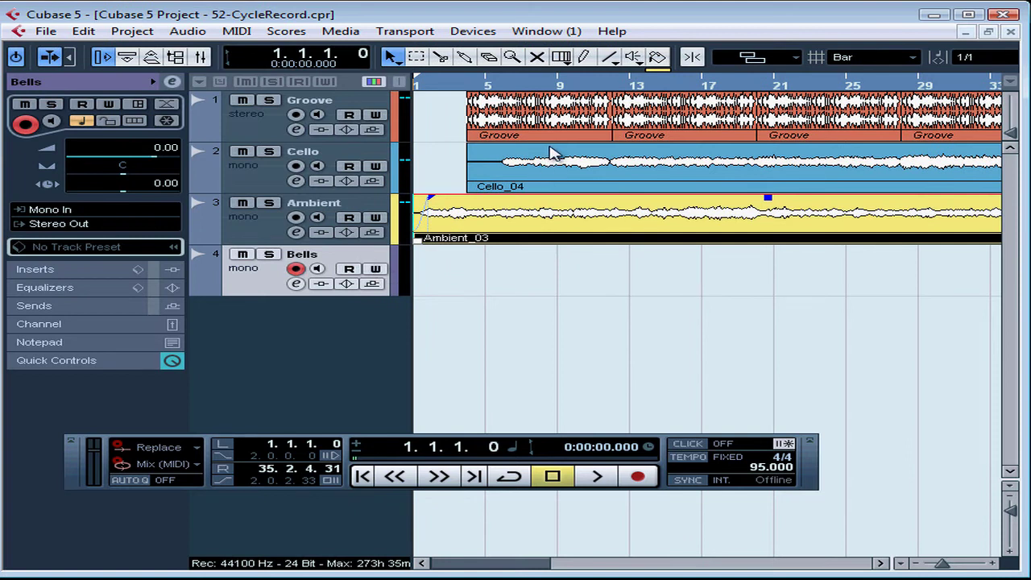
# Turn on cycle mode for the transport and keep the transport panel visible
pyautogui.press('F2')
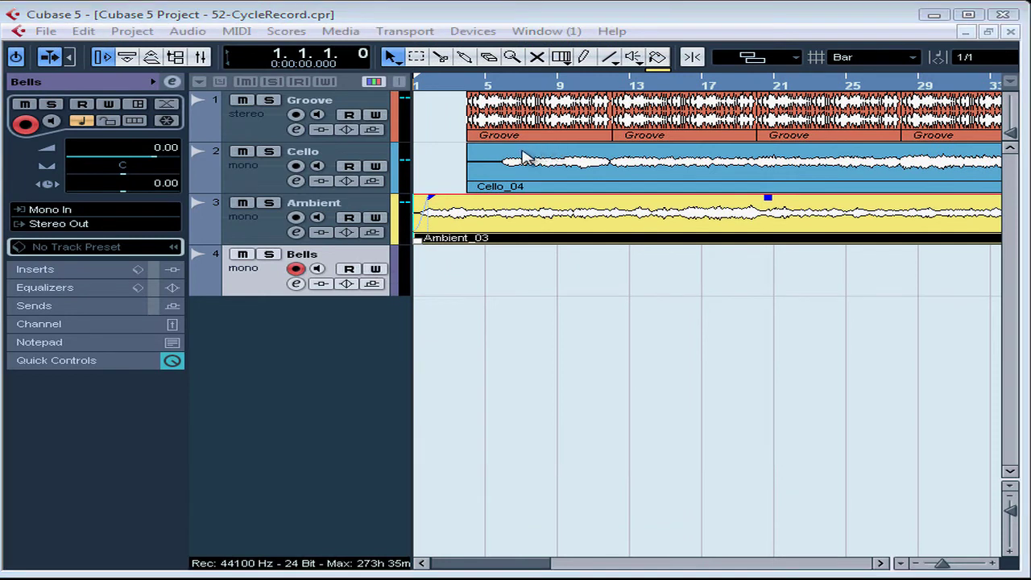
pyautogui.press('F2')
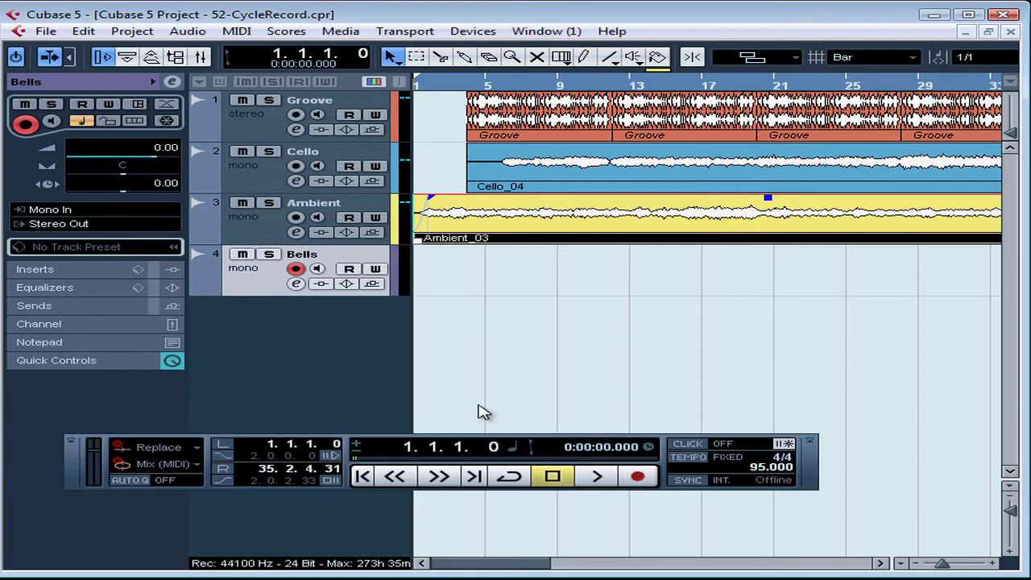
pyautogui.click(514, 479)
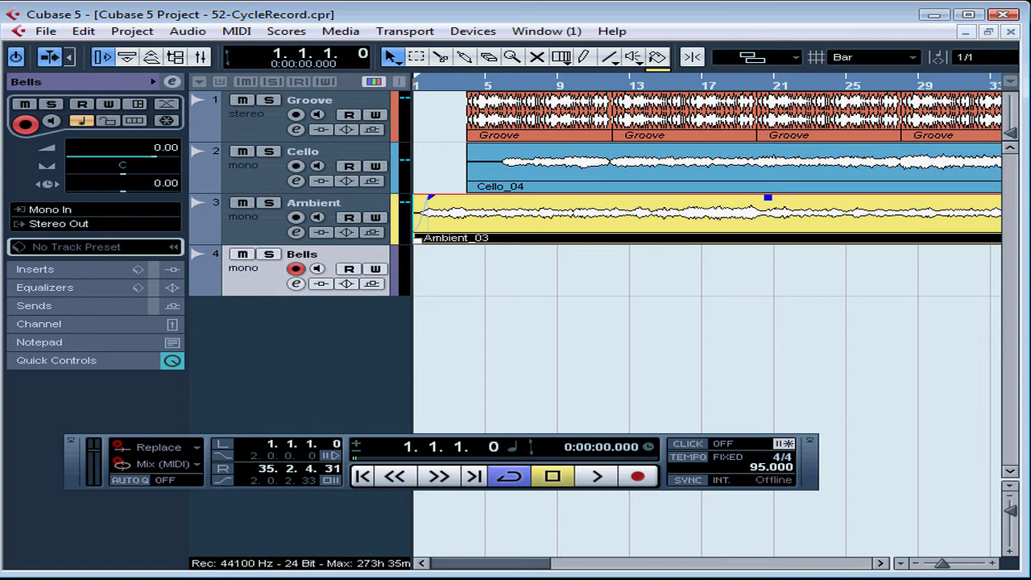
pyautogui.press('F2')
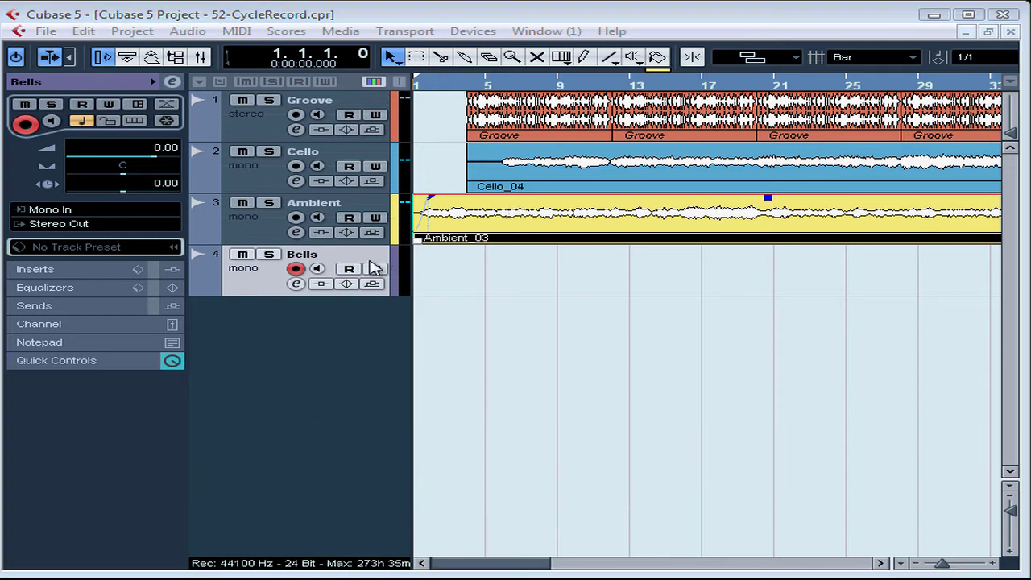
pyautogui.press('F2')
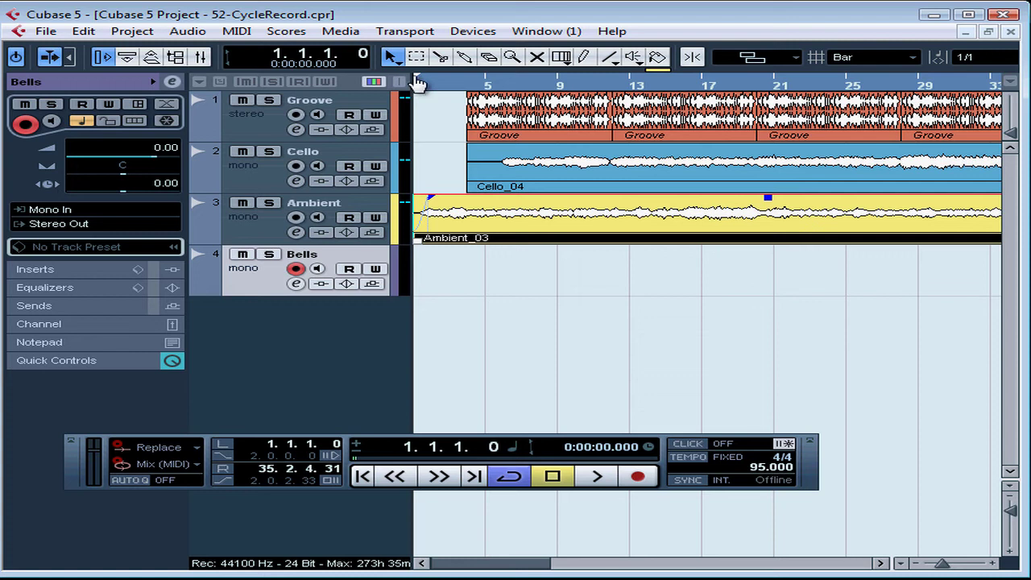
# Set the cycle range with the left locator at about bar 12 and the right locator at about bar 28
pyautogui.keyDown('ctrl'); pyautogui.click(616, 116); pyautogui.keyUp('ctrl')
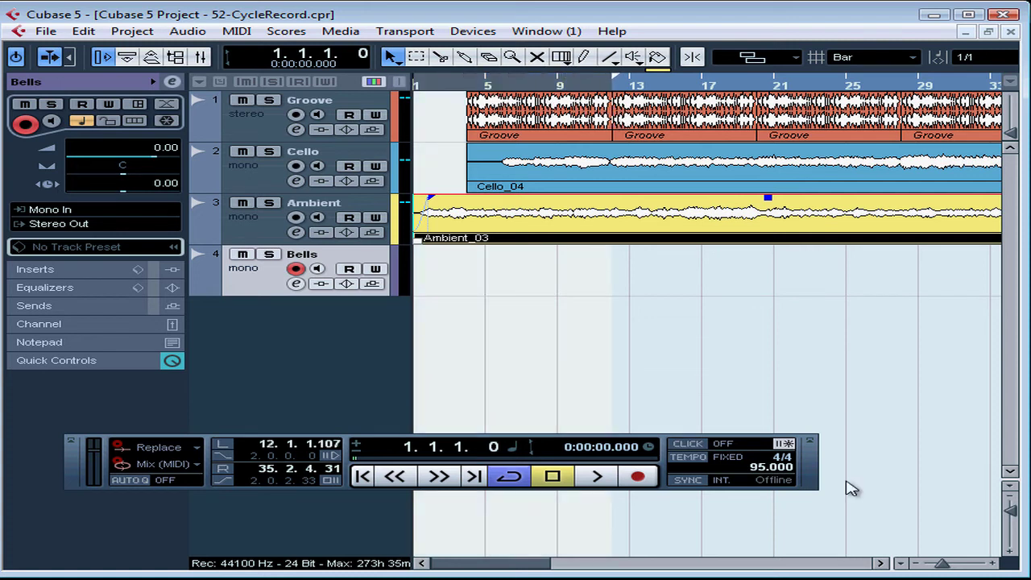
pyautogui.click(882, 563)
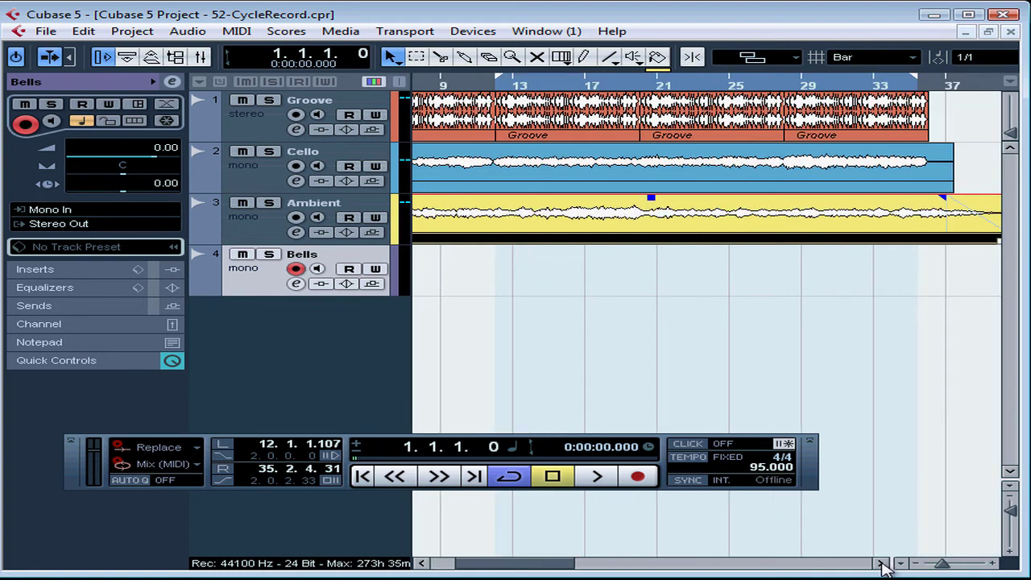
pyautogui.moveTo(916, 97)
pyautogui.mouseDown()
pyautogui.moveTo(830, 103)
pyautogui.moveTo(793, 121)
pyautogui.mouseUp()
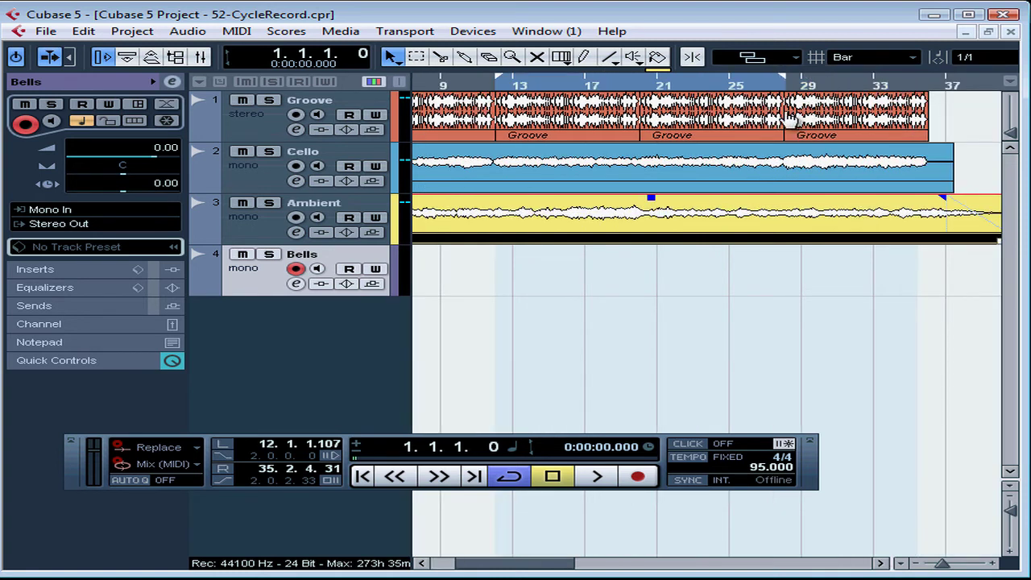
# Widen the cycle range by moving the left locator to about 11.4.1 and the right locator to about 28.2.3
pyautogui.moveTo(513, 85); pyautogui.dragTo(512, 152)
pyautogui.click(422, 563)
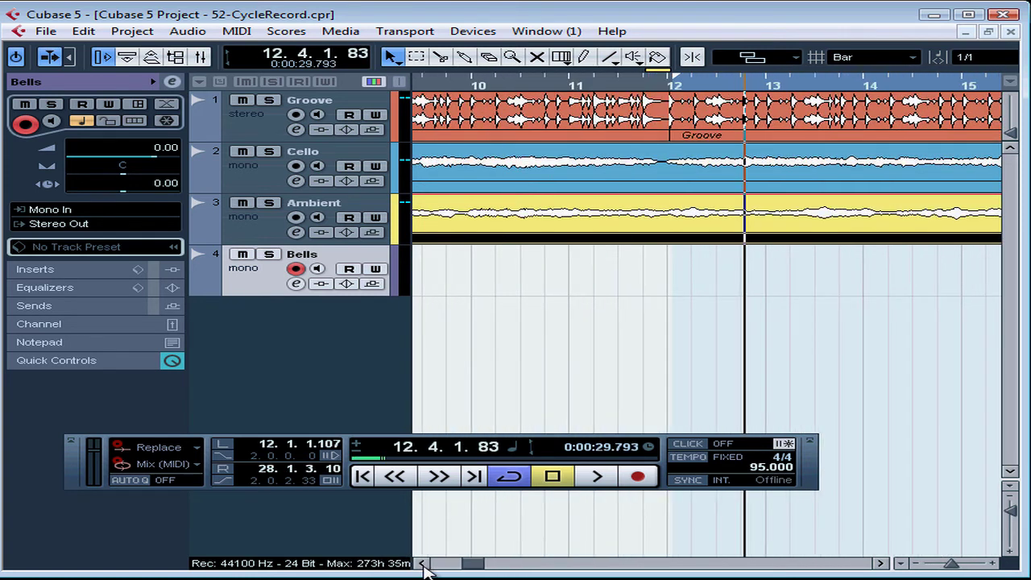
pyautogui.moveTo(677, 82); pyautogui.dragTo(649, 85)
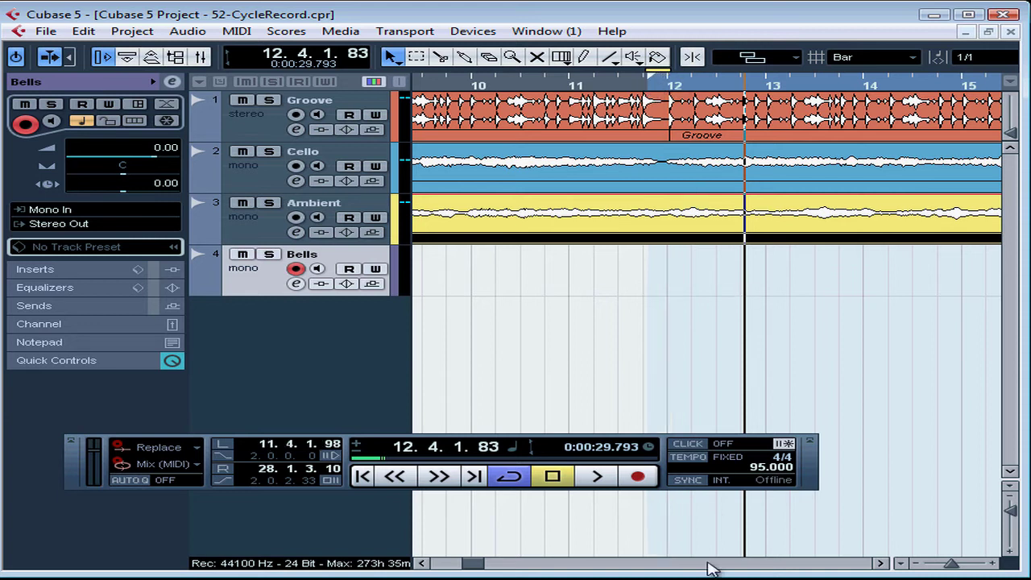
pyautogui.click(880, 564)
pyautogui.click(879, 565)
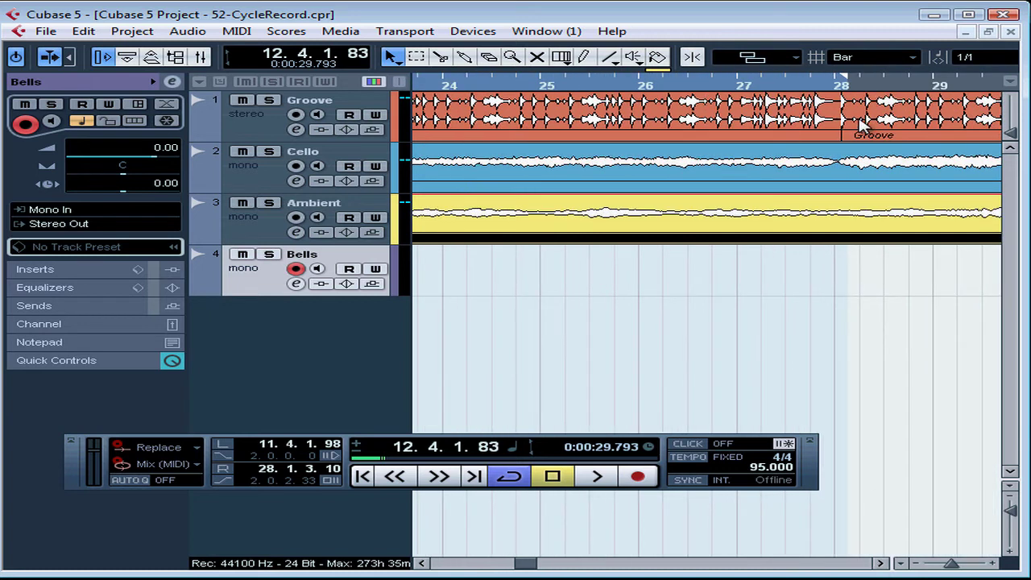
pyautogui.moveTo(848, 80); pyautogui.dragTo(877, 83)
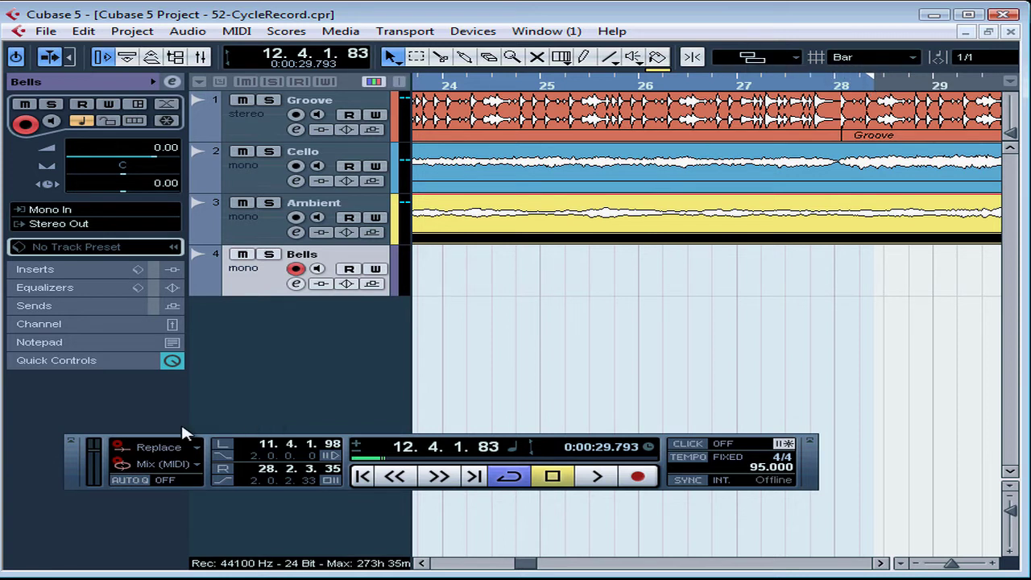
# Examine the linear and cycle record mode options, keeping Replace and Mix (MIDI) selected and the transport panel visible
pyautogui.click(195, 454)
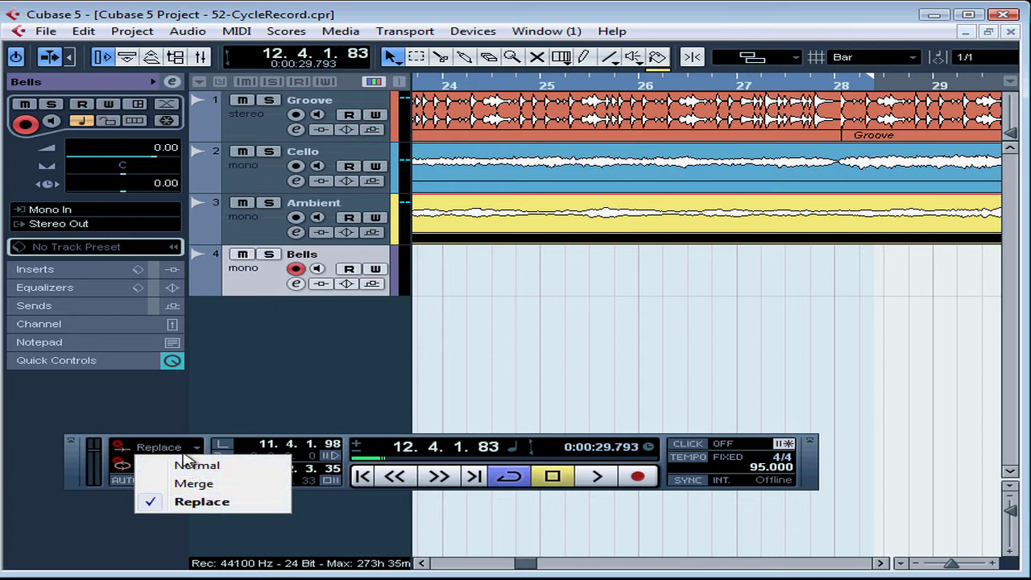
pyautogui.click(182, 443)
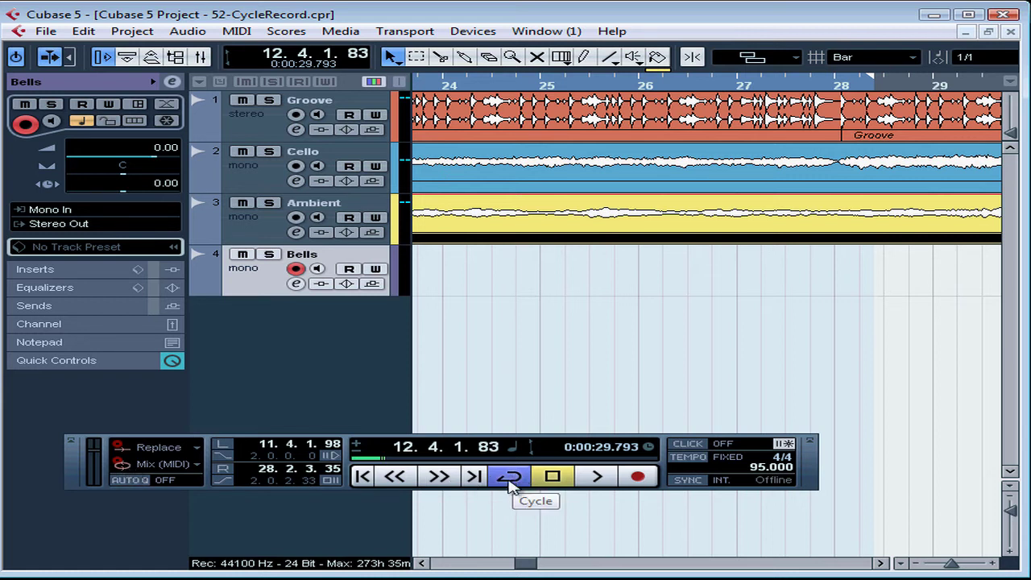
pyautogui.click(197, 464)
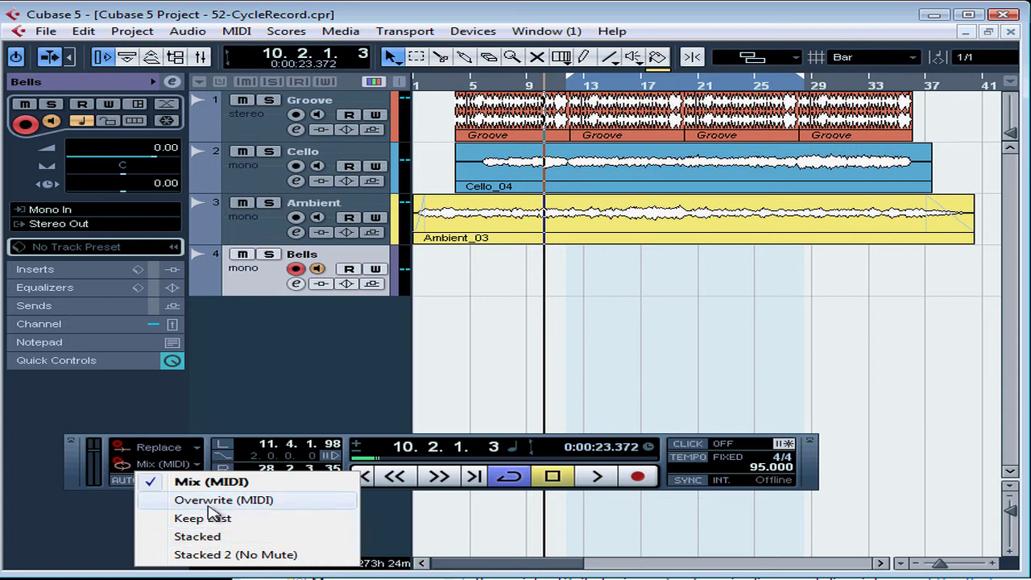
pyautogui.click(206, 485)
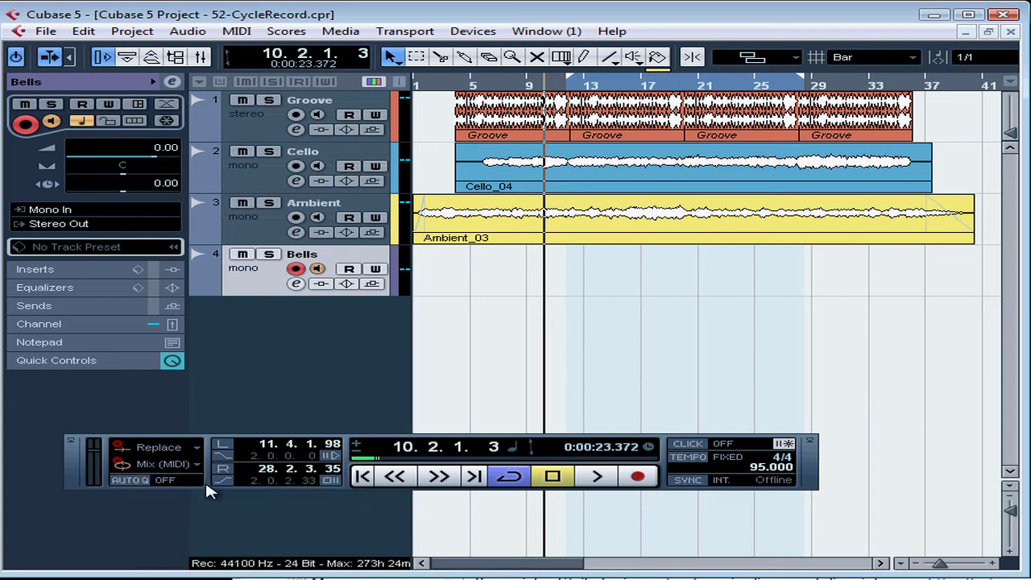
pyautogui.press('F2')
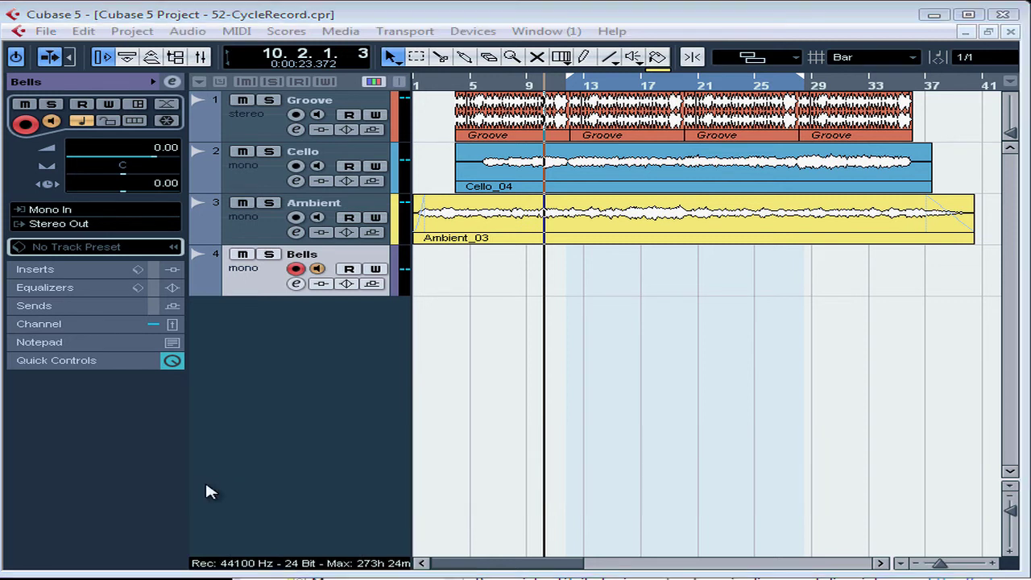
pyautogui.press('F2')
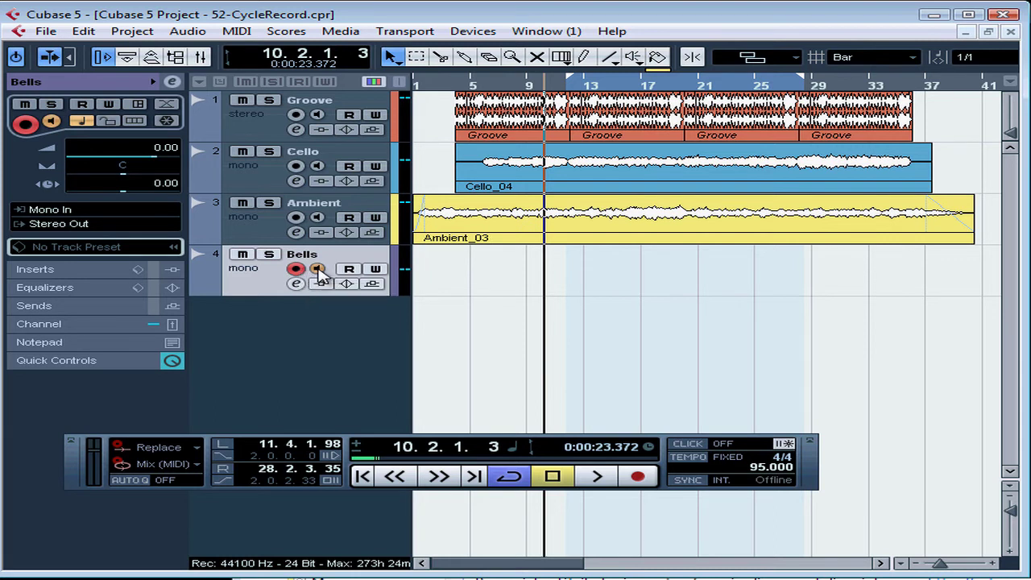
# Cycle-record the Bells track from bar 11 through two full passes and stop early in the third
pyautogui.click(224, 449)
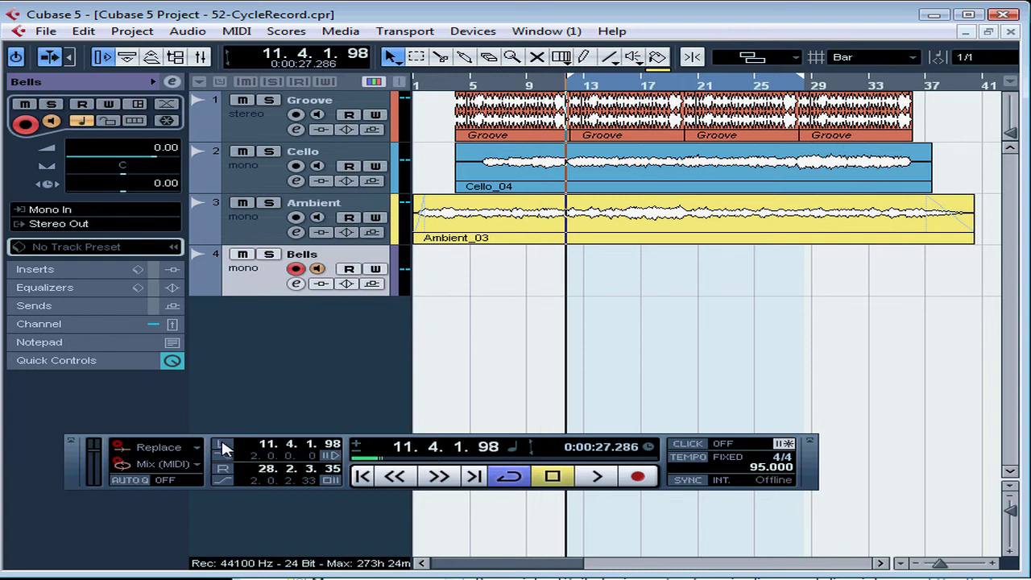
pyautogui.click(642, 478)
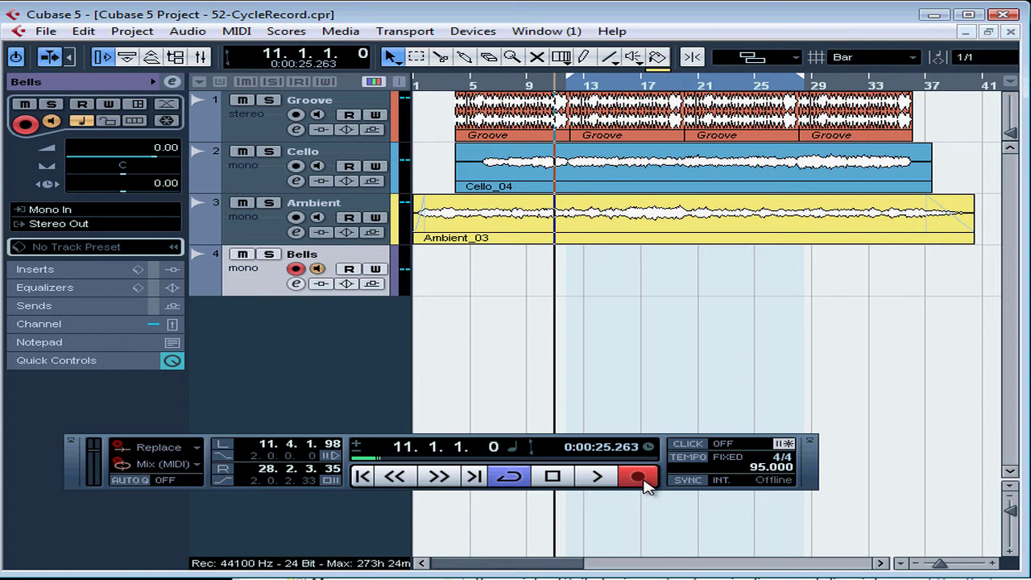
pyautogui.click(640, 478)
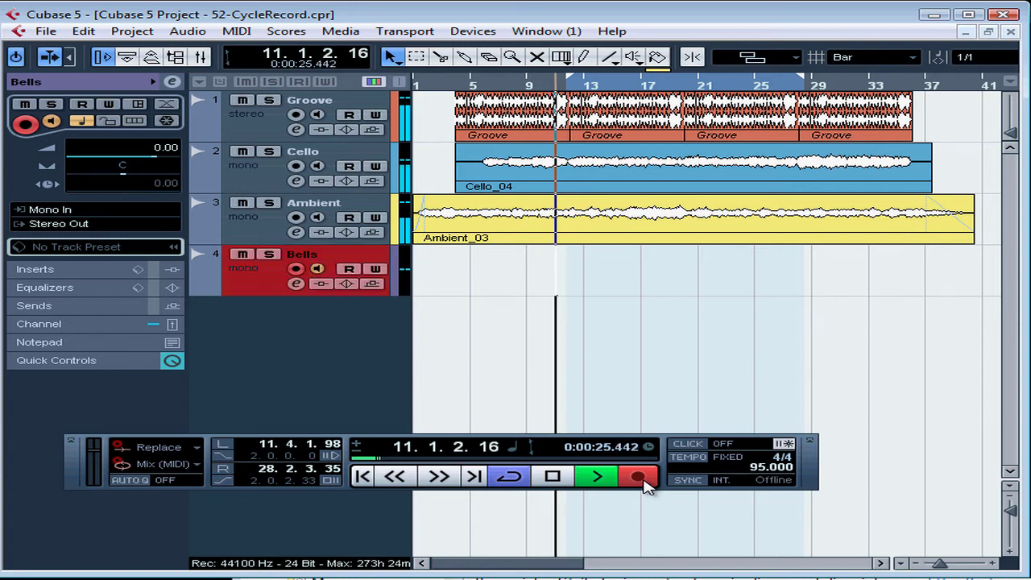
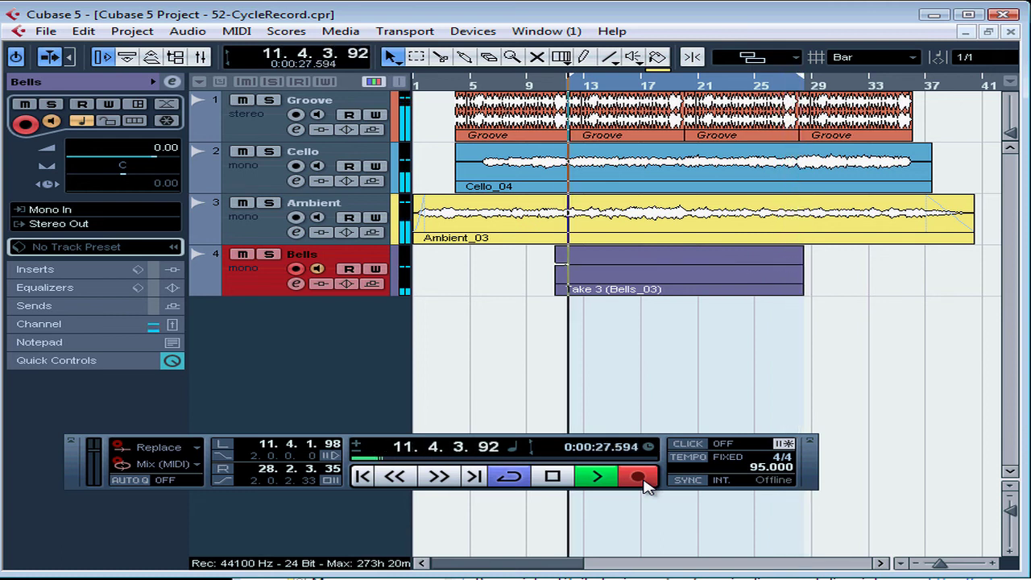
pyautogui.click(553, 478)
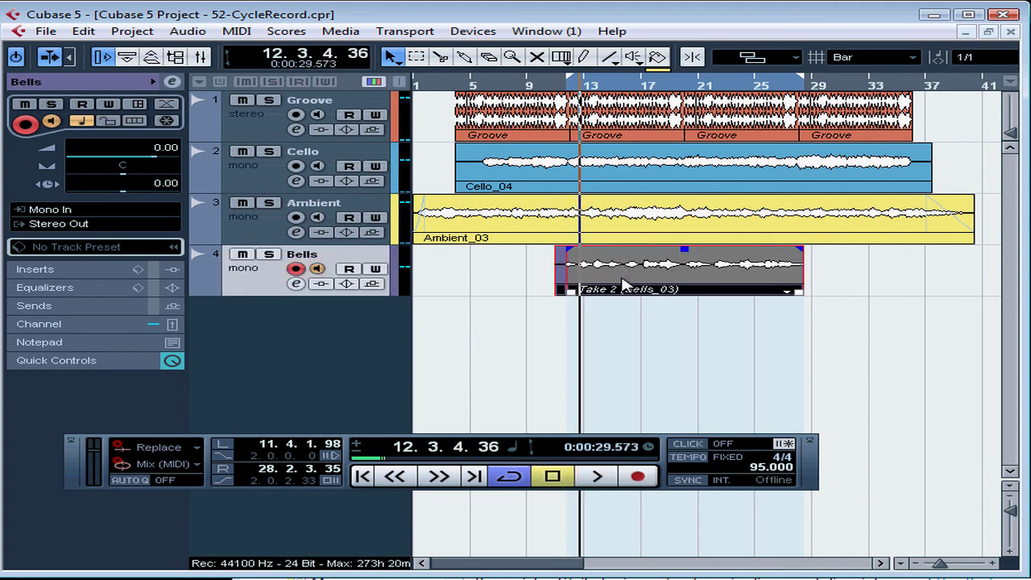
# Select the Take 2 event on the Bells track and move it behind the overlapping Take 1 event
pyautogui.click(564, 295)
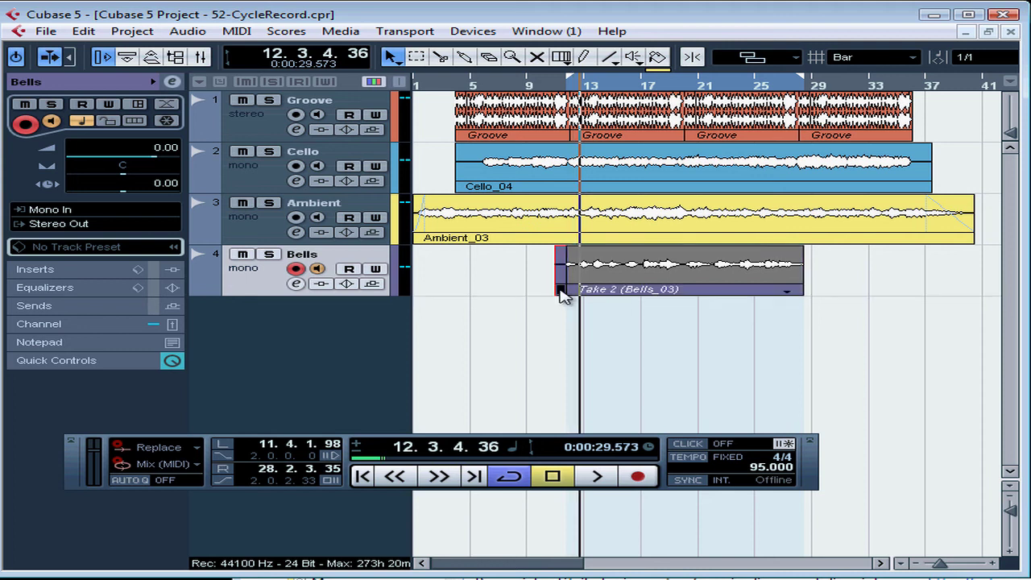
pyautogui.click(602, 290)
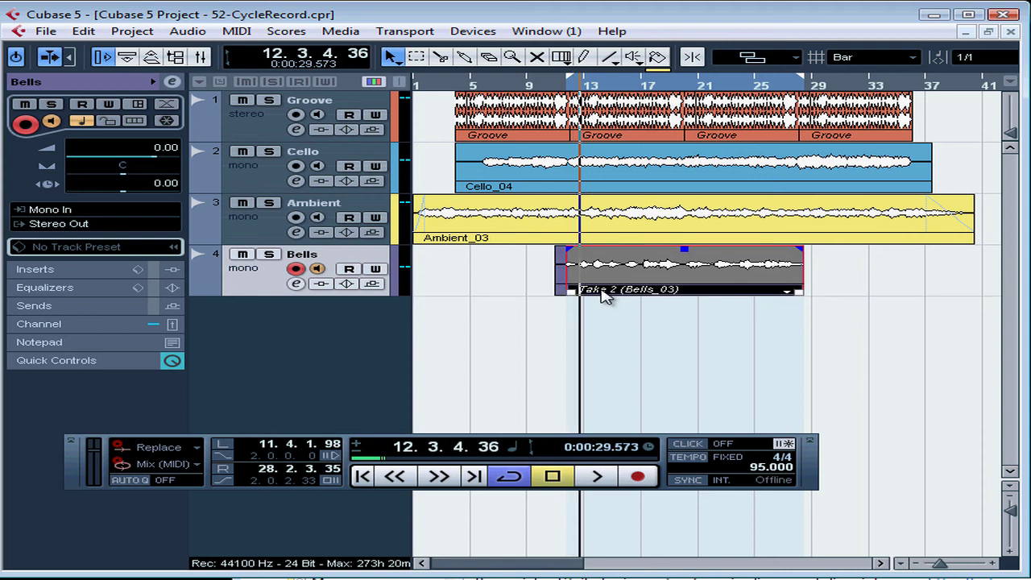
pyautogui.press('F2')
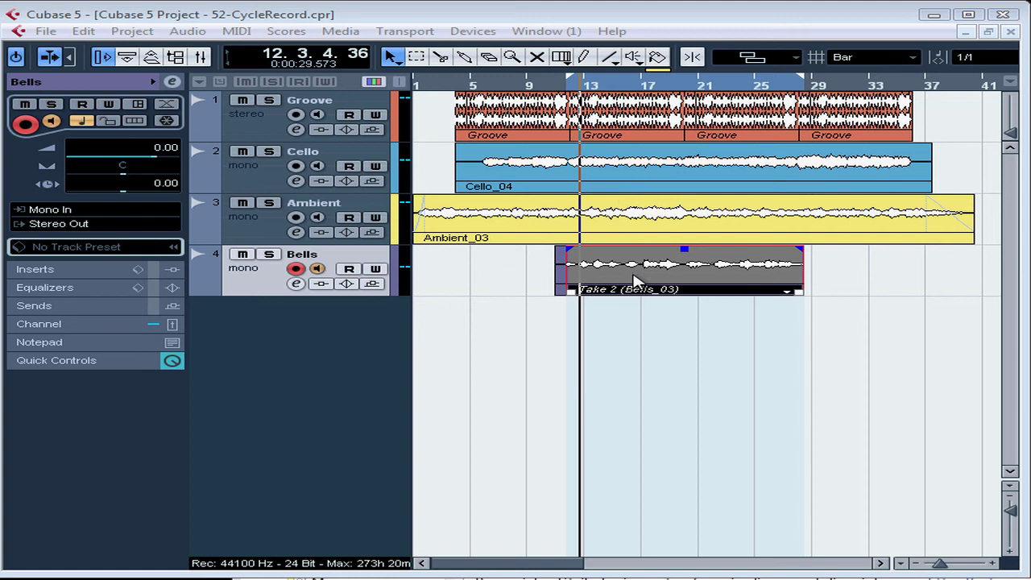
pyautogui.press('F2')
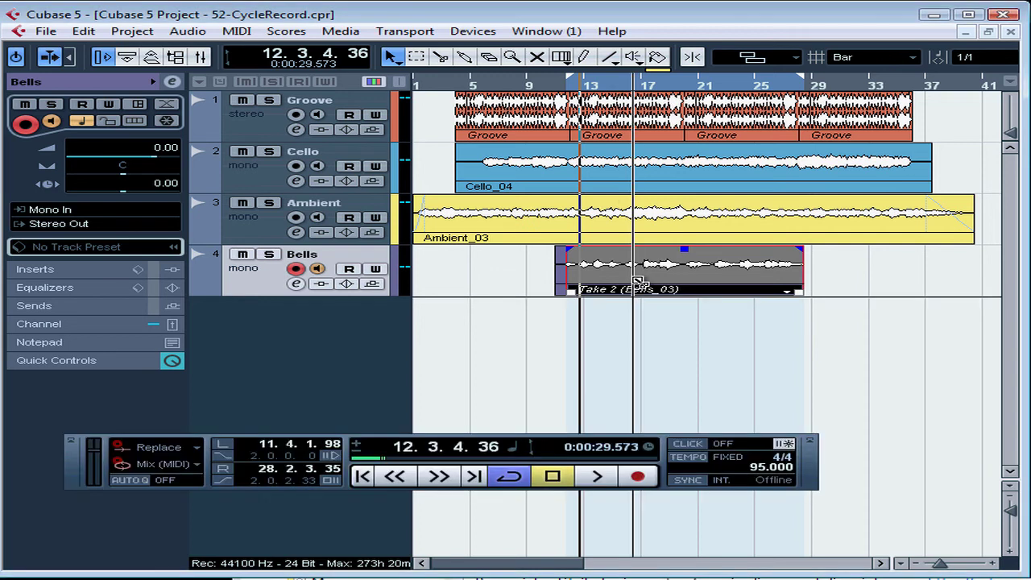
pyautogui.rightClick(638, 283)
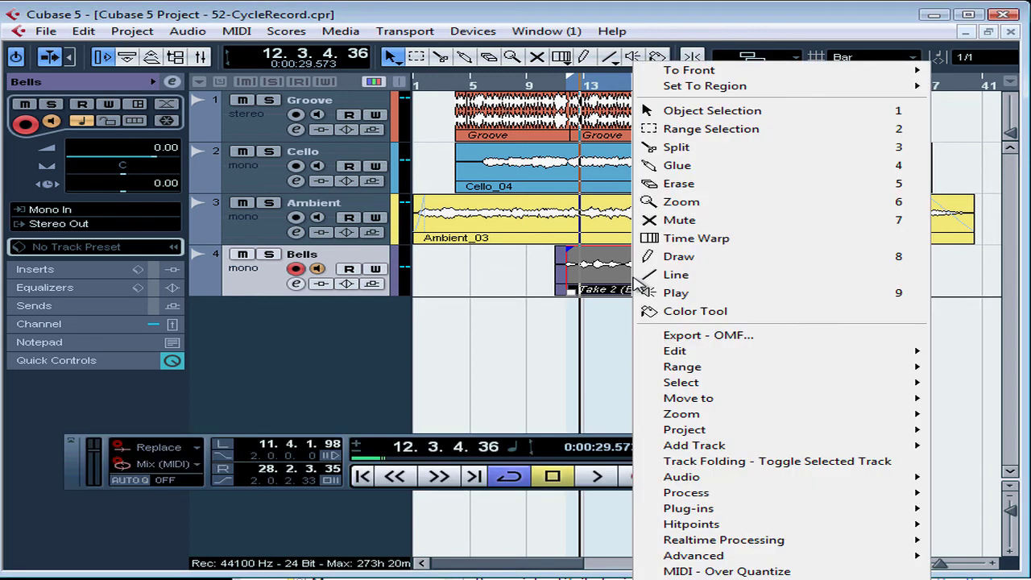
pyautogui.moveTo(730, 392)
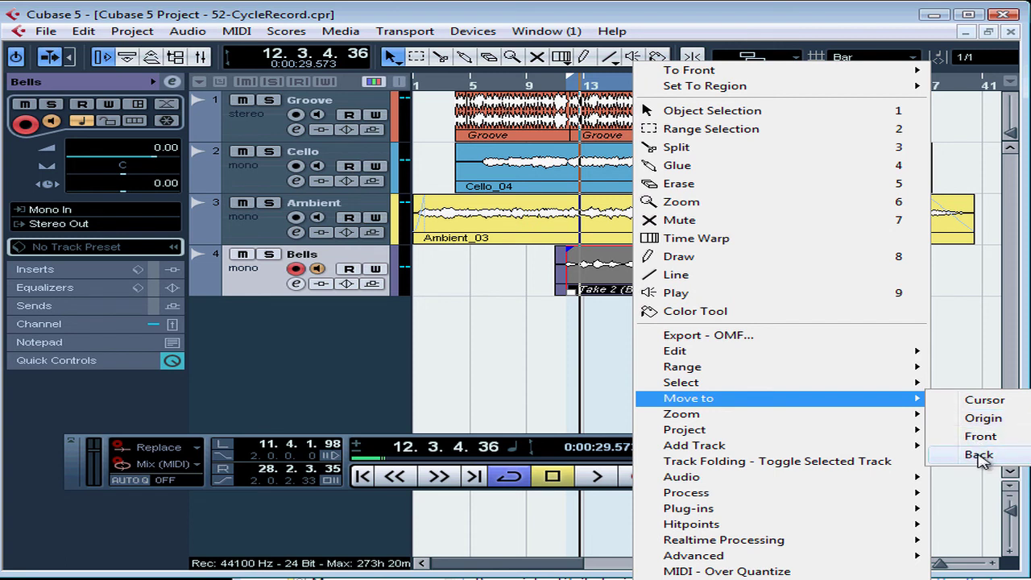
pyautogui.click(980, 457)
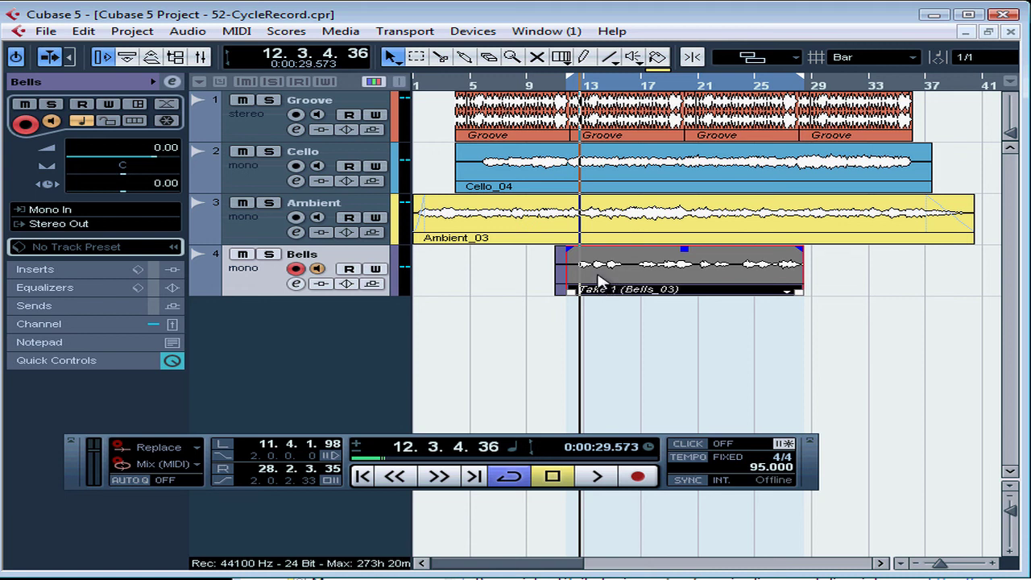
# Move the Take 1 event on the Bells track to the back of the overlapping takes
pyautogui.moveTo(598, 277); pyautogui.dragTo(600, 276)
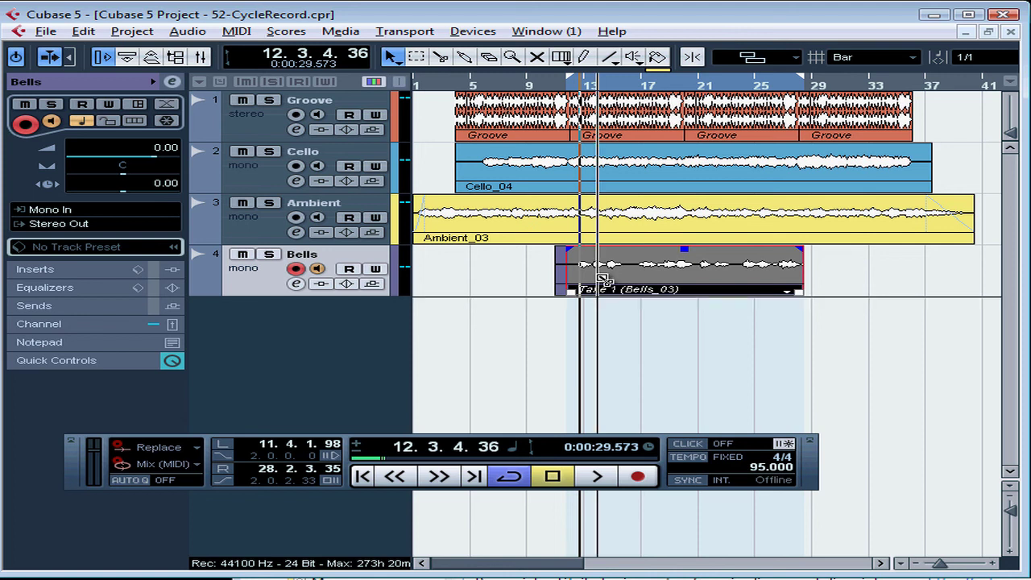
pyautogui.rightClick(600, 278)
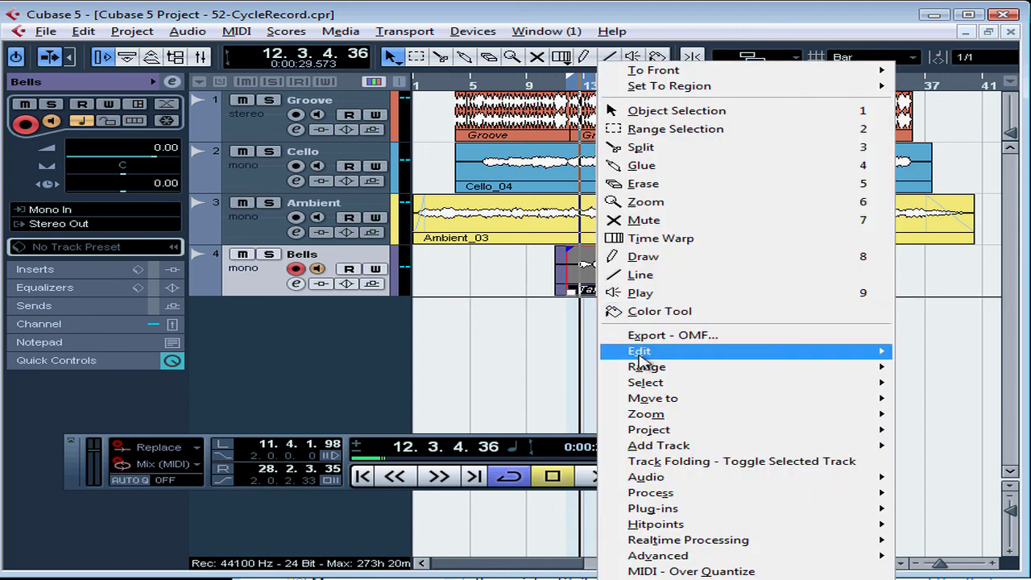
pyautogui.moveTo(661, 403)
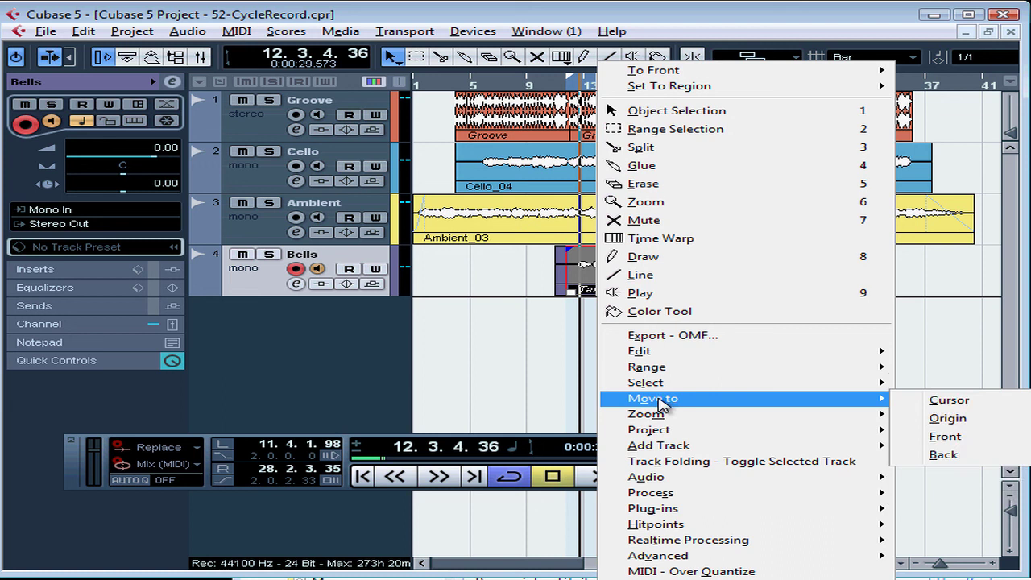
pyautogui.click(942, 456)
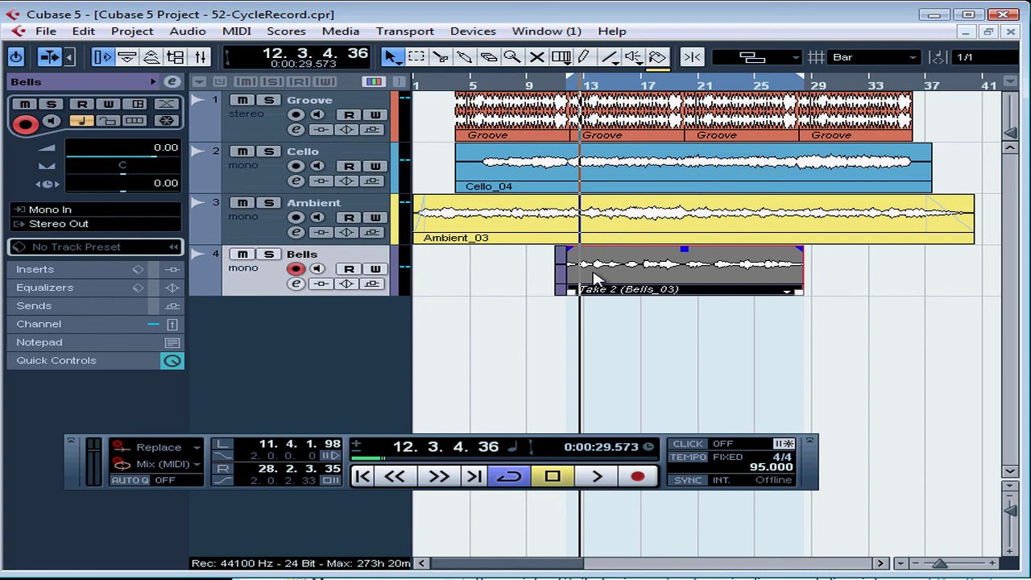
# Set the front event on the Bells track to the Take 1 region and hide the transport panel
pyautogui.moveTo(593, 278); pyautogui.dragTo(598, 278)
pyautogui.rightClick(598, 278)
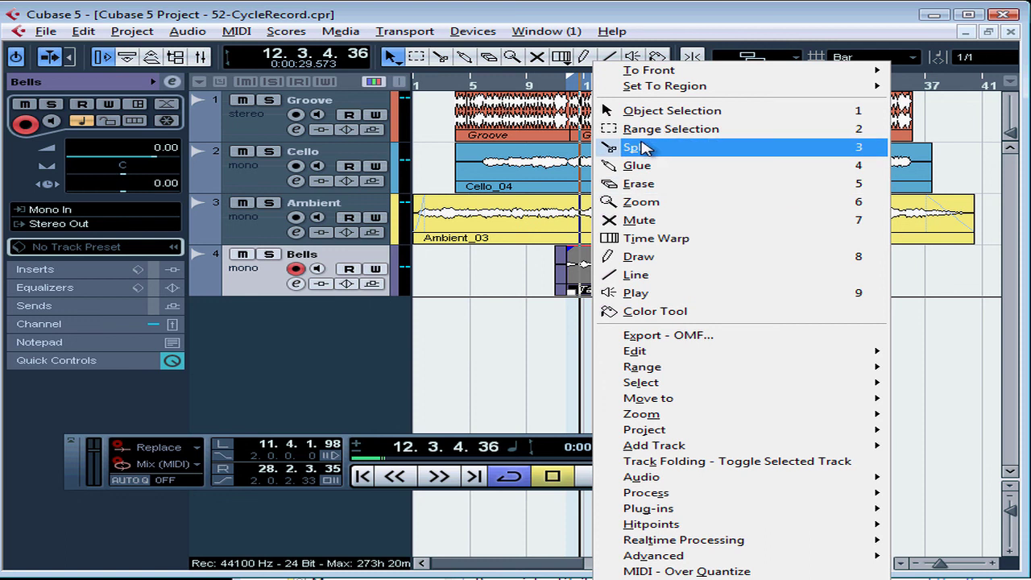
pyautogui.moveTo(635, 76)
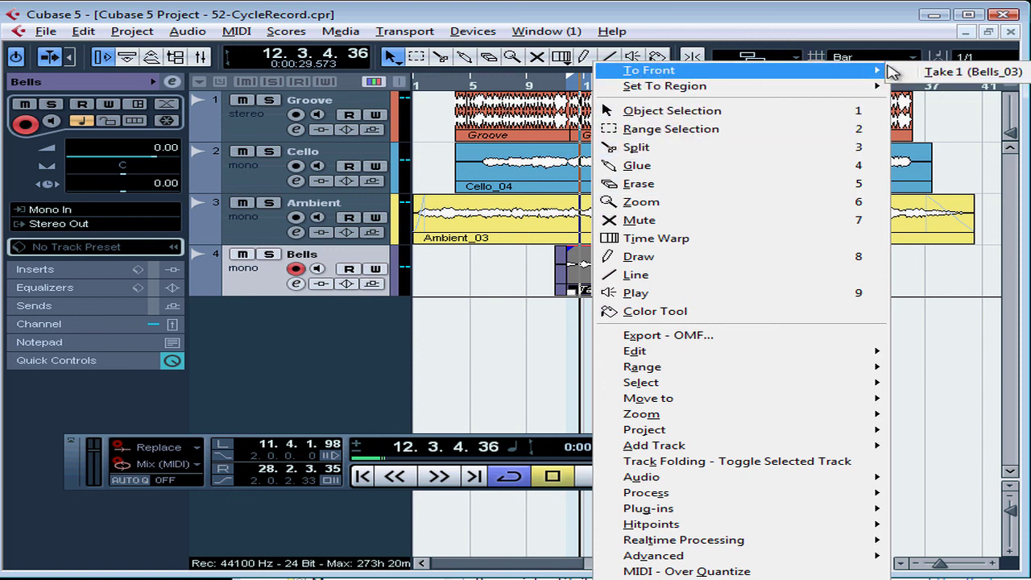
pyautogui.moveTo(855, 95)
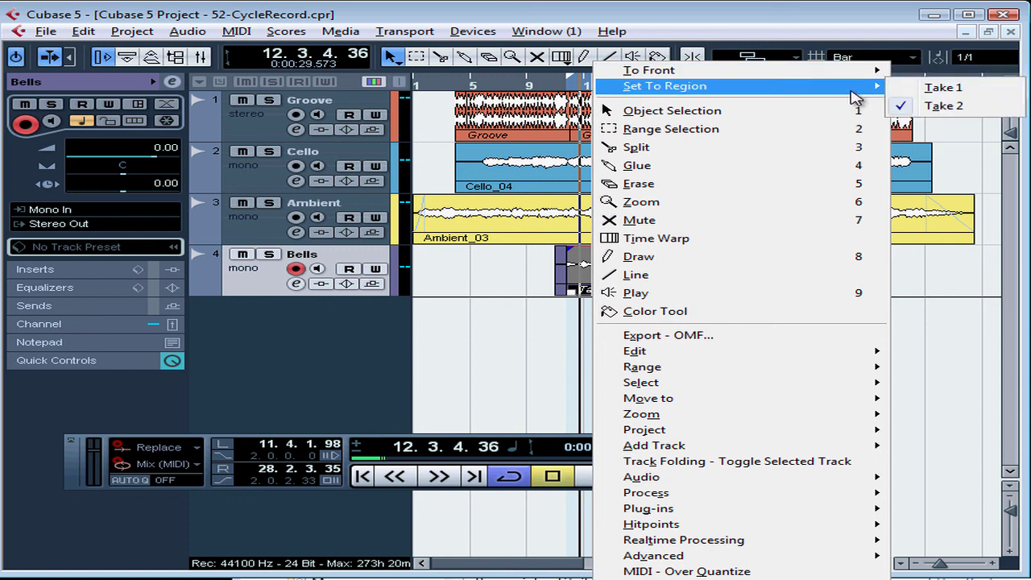
pyautogui.click(944, 90)
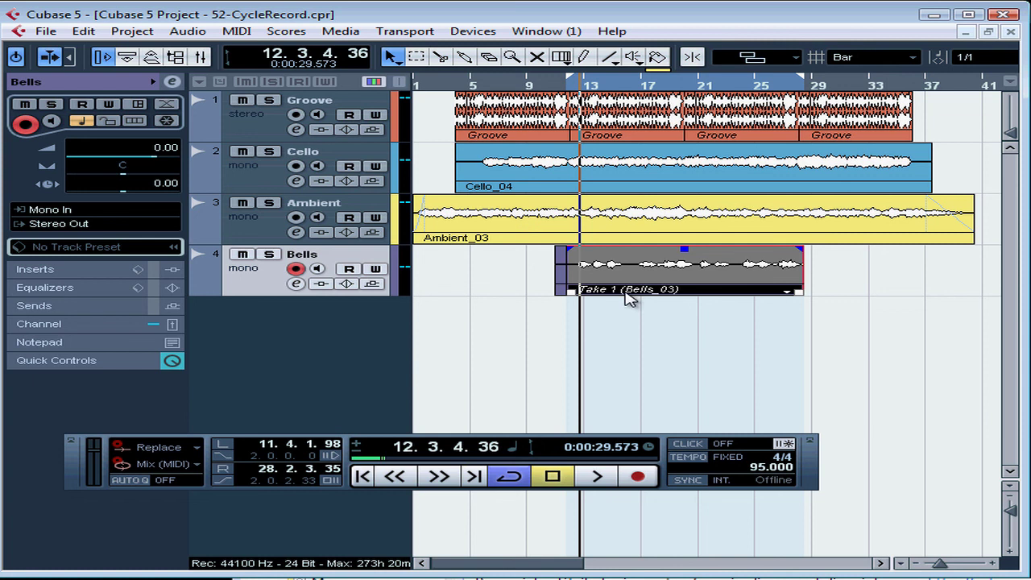
pyautogui.press('F2')
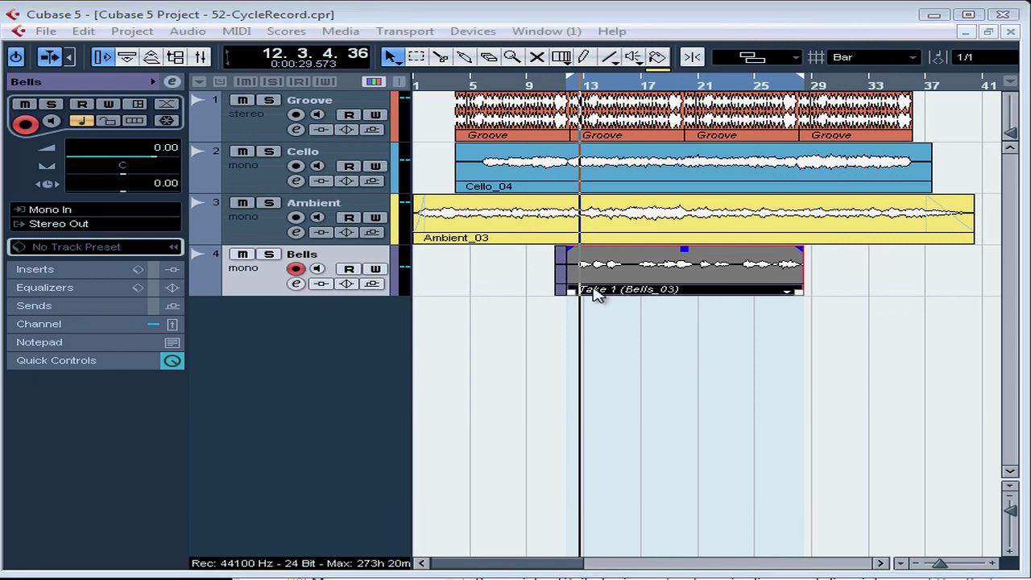